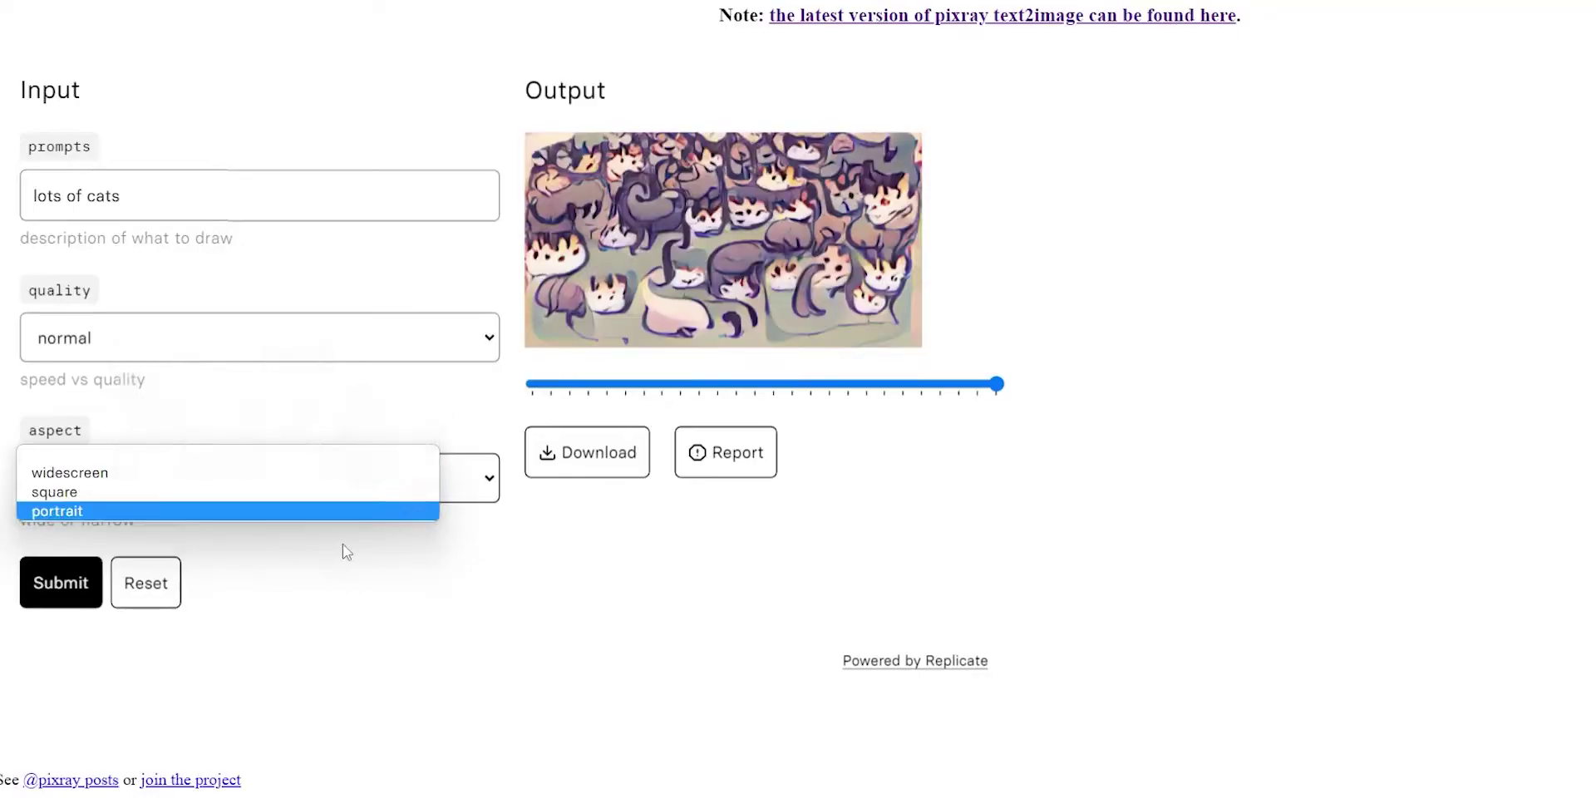
# Load the 'Manhattan skyline at sunset. #artstation' example into the form, keeping widescreen aspect.
pyautogui.click(384, 585)
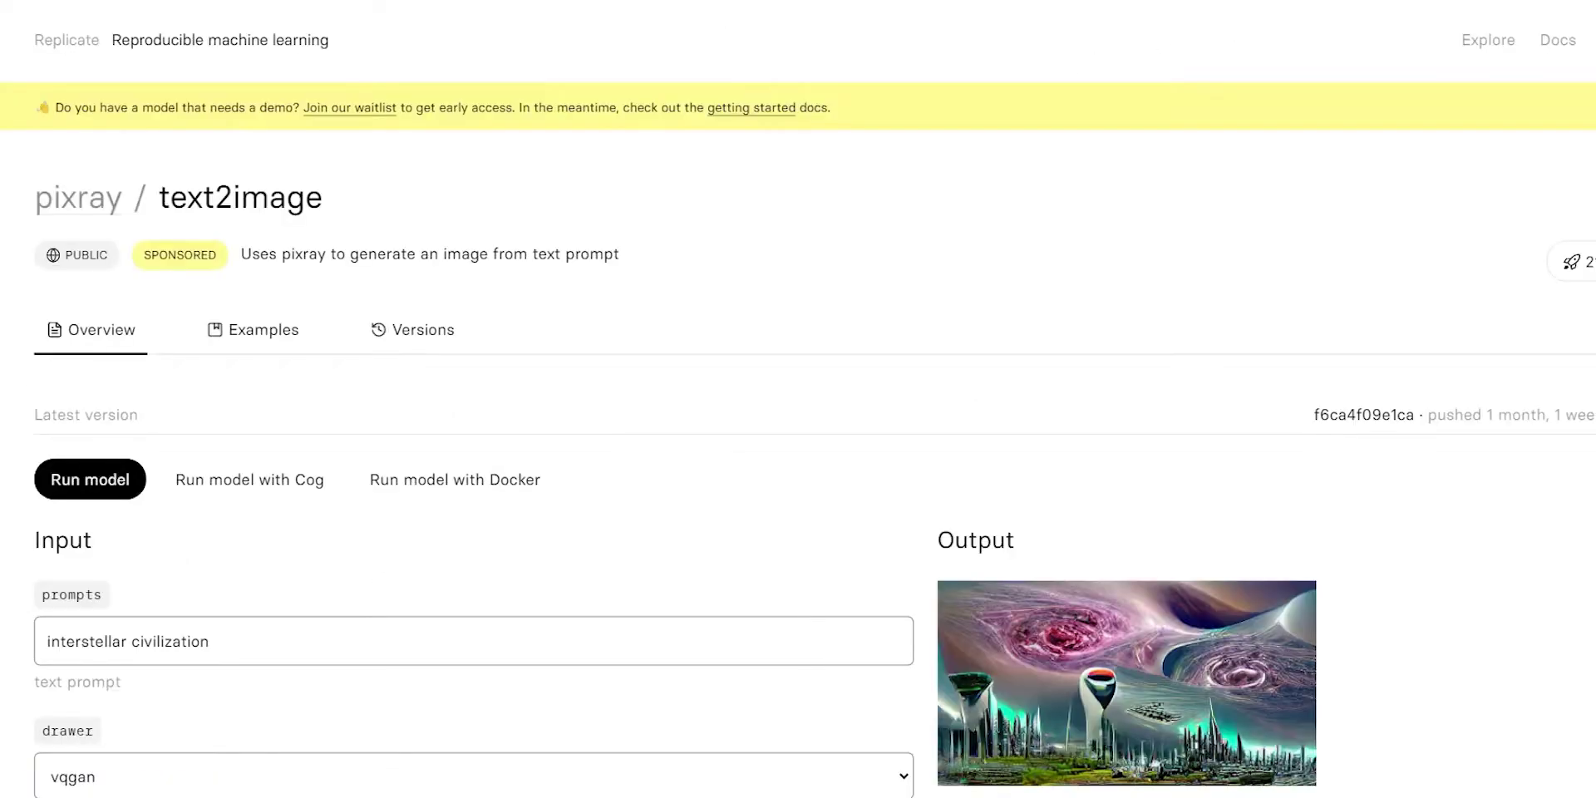
pyautogui.scroll(-3, 1120, 610)
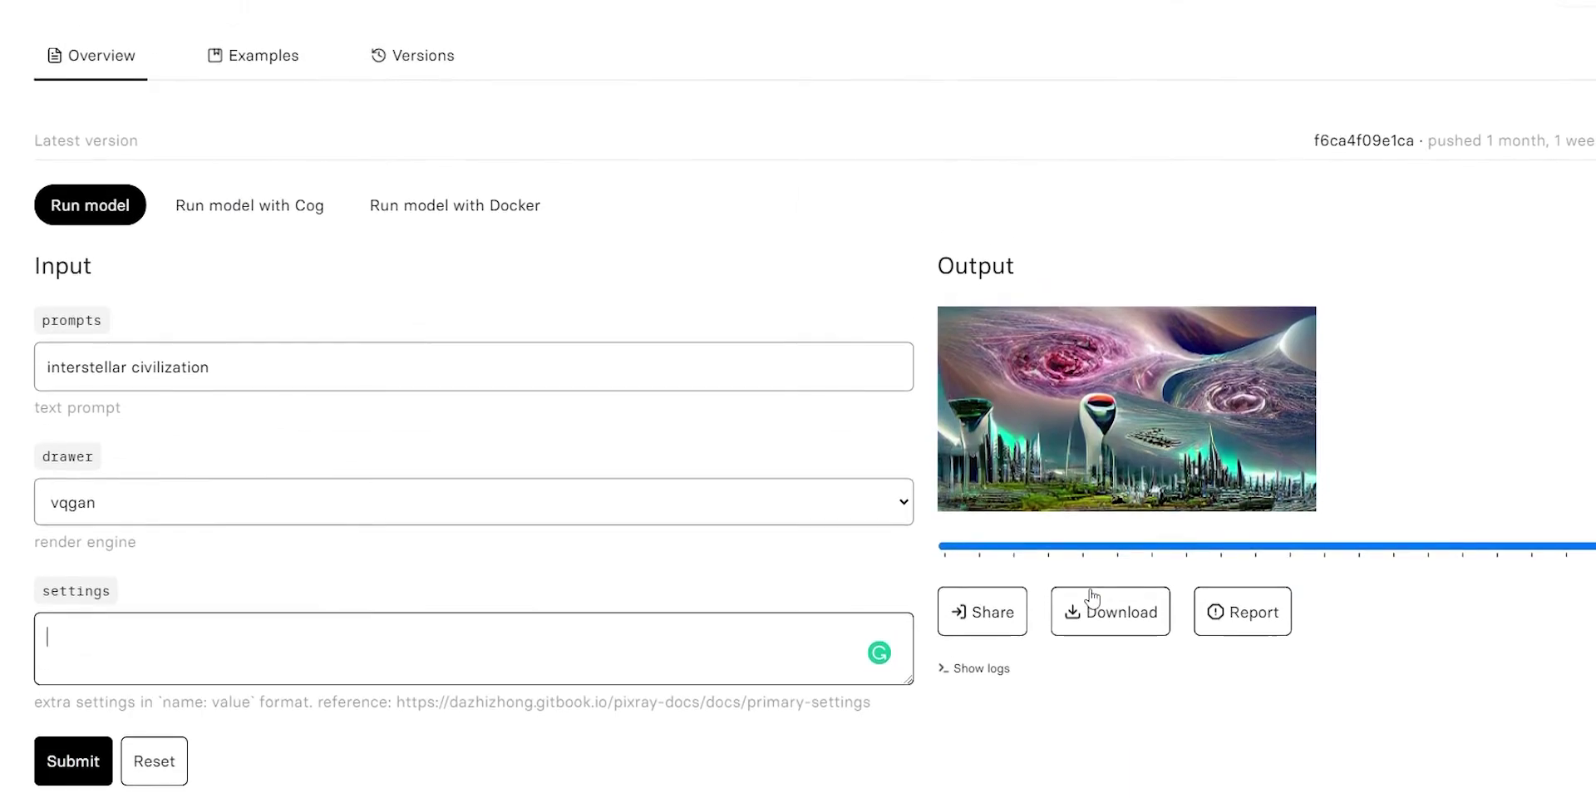
pyautogui.scroll(1, 1092, 599)
pyautogui.scroll(2, 1093, 597)
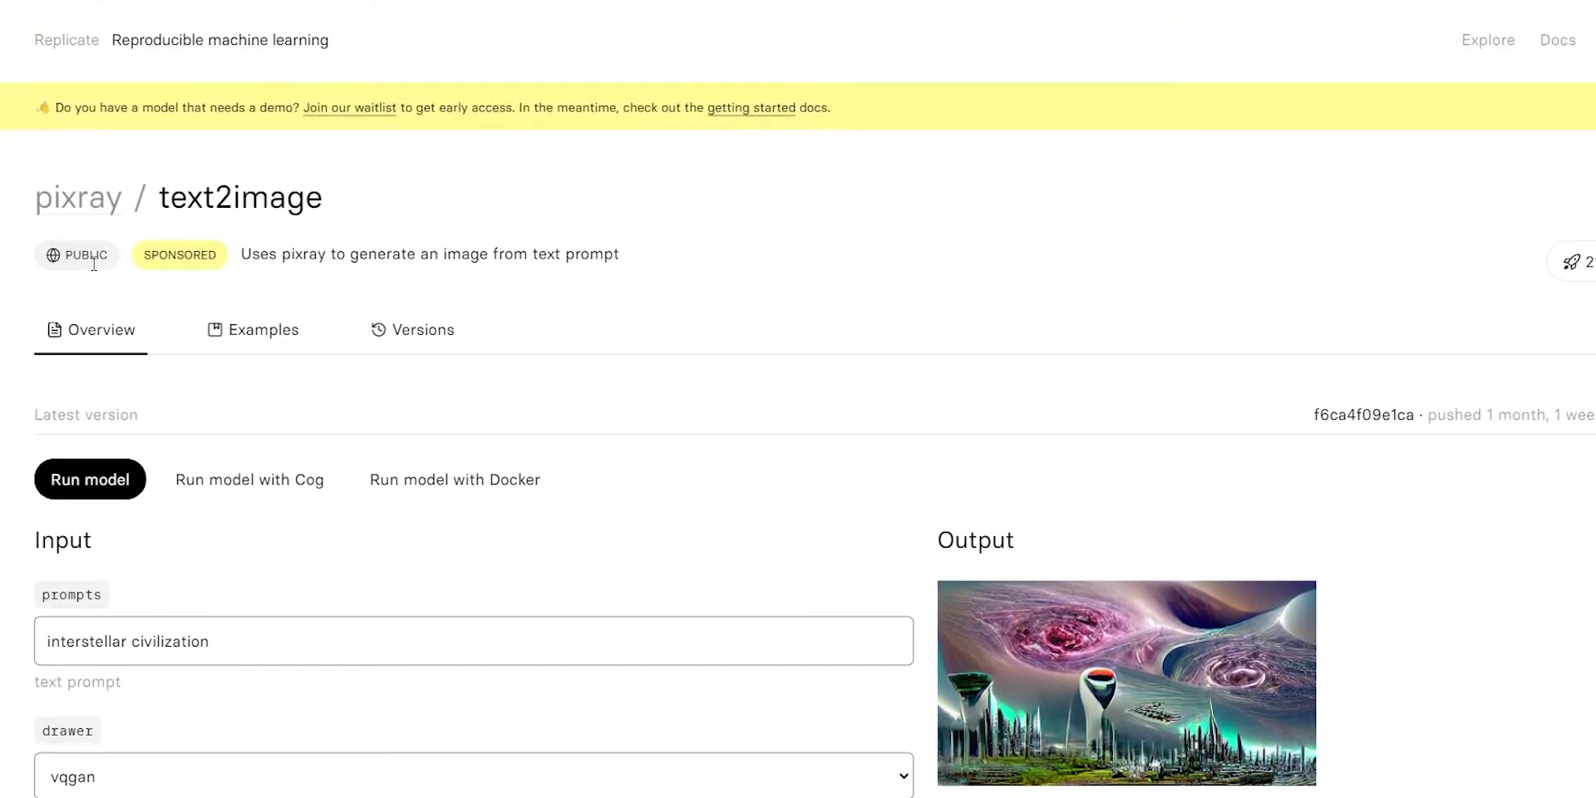
pyautogui.scroll(-4, 895, 503)
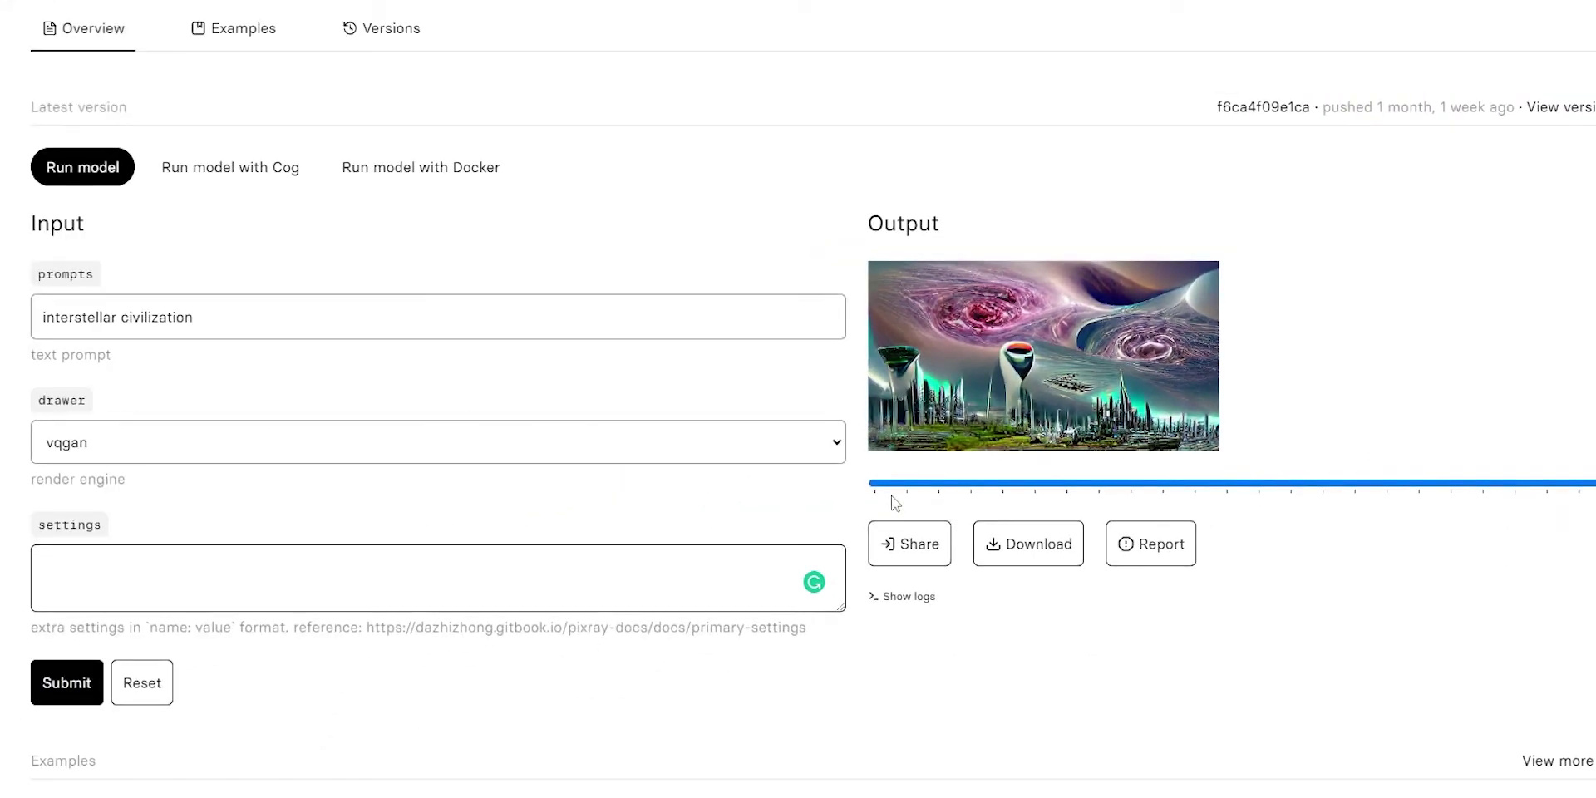
pyautogui.moveTo(203, 316); pyautogui.dragTo(32, 324)
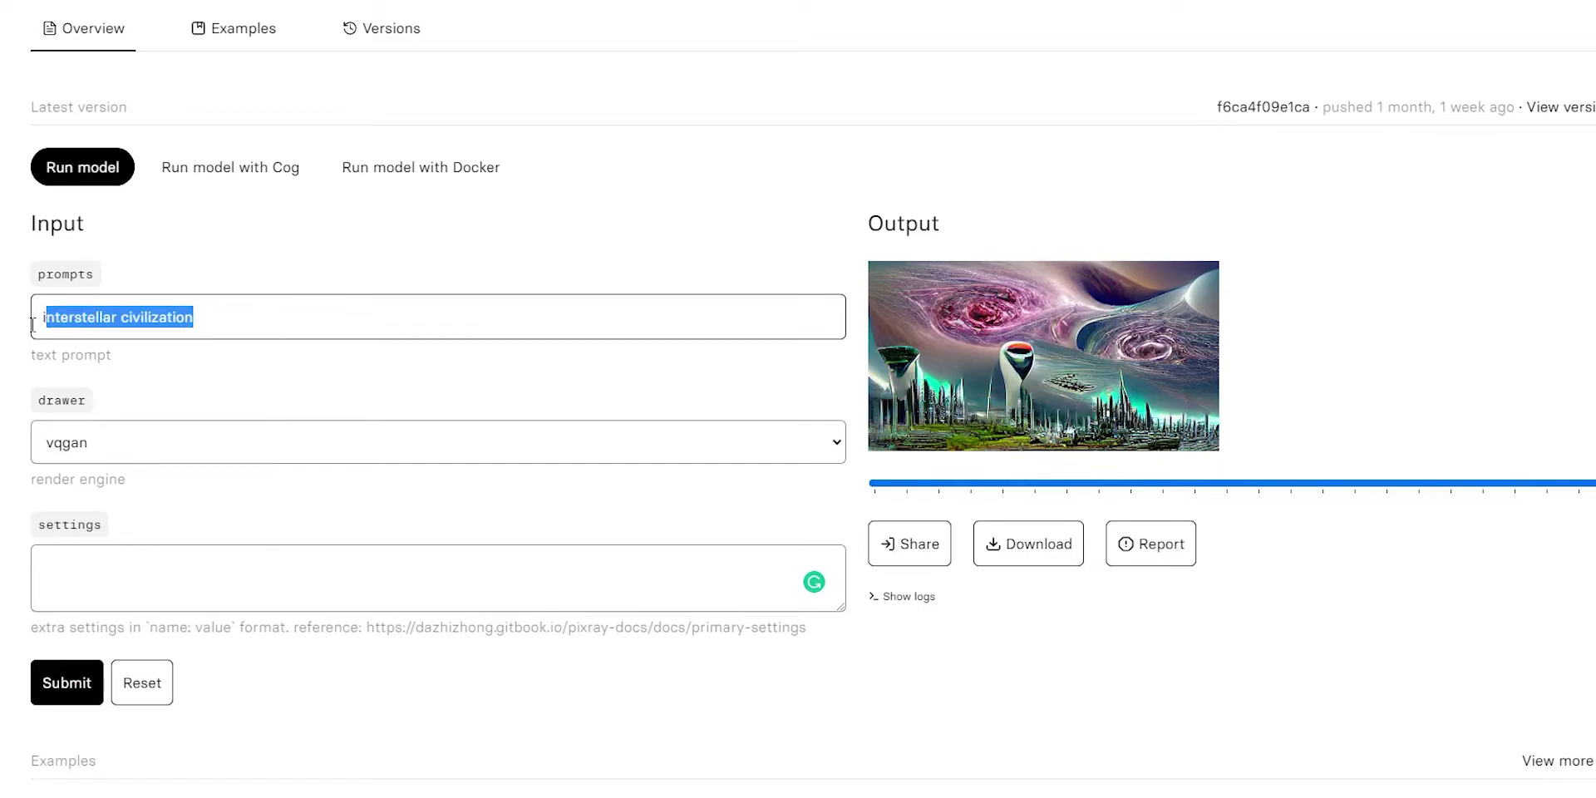
pyautogui.click(300, 275)
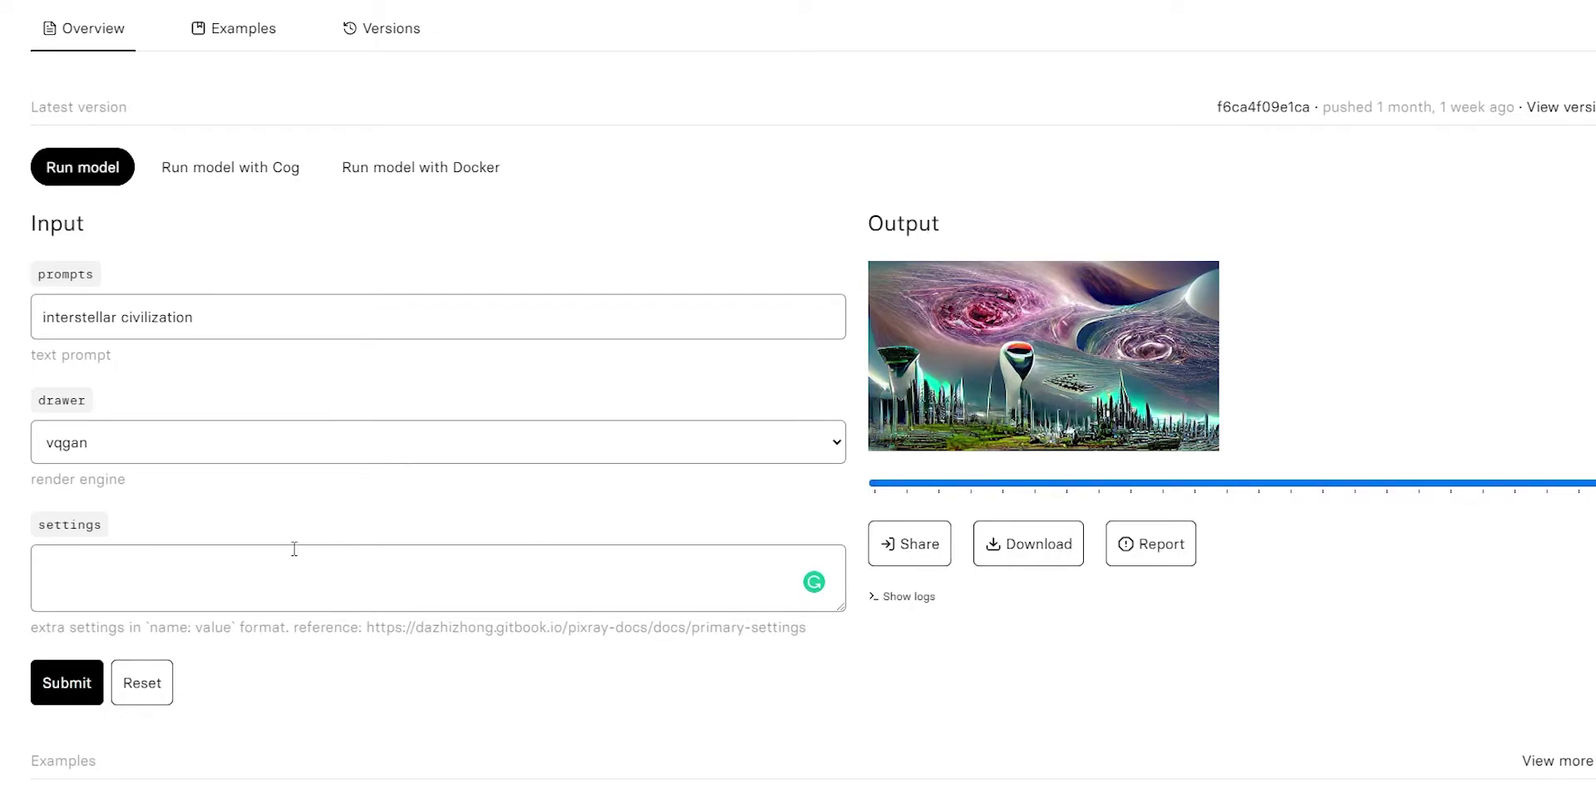
pyautogui.scroll(-15, 720, 457)
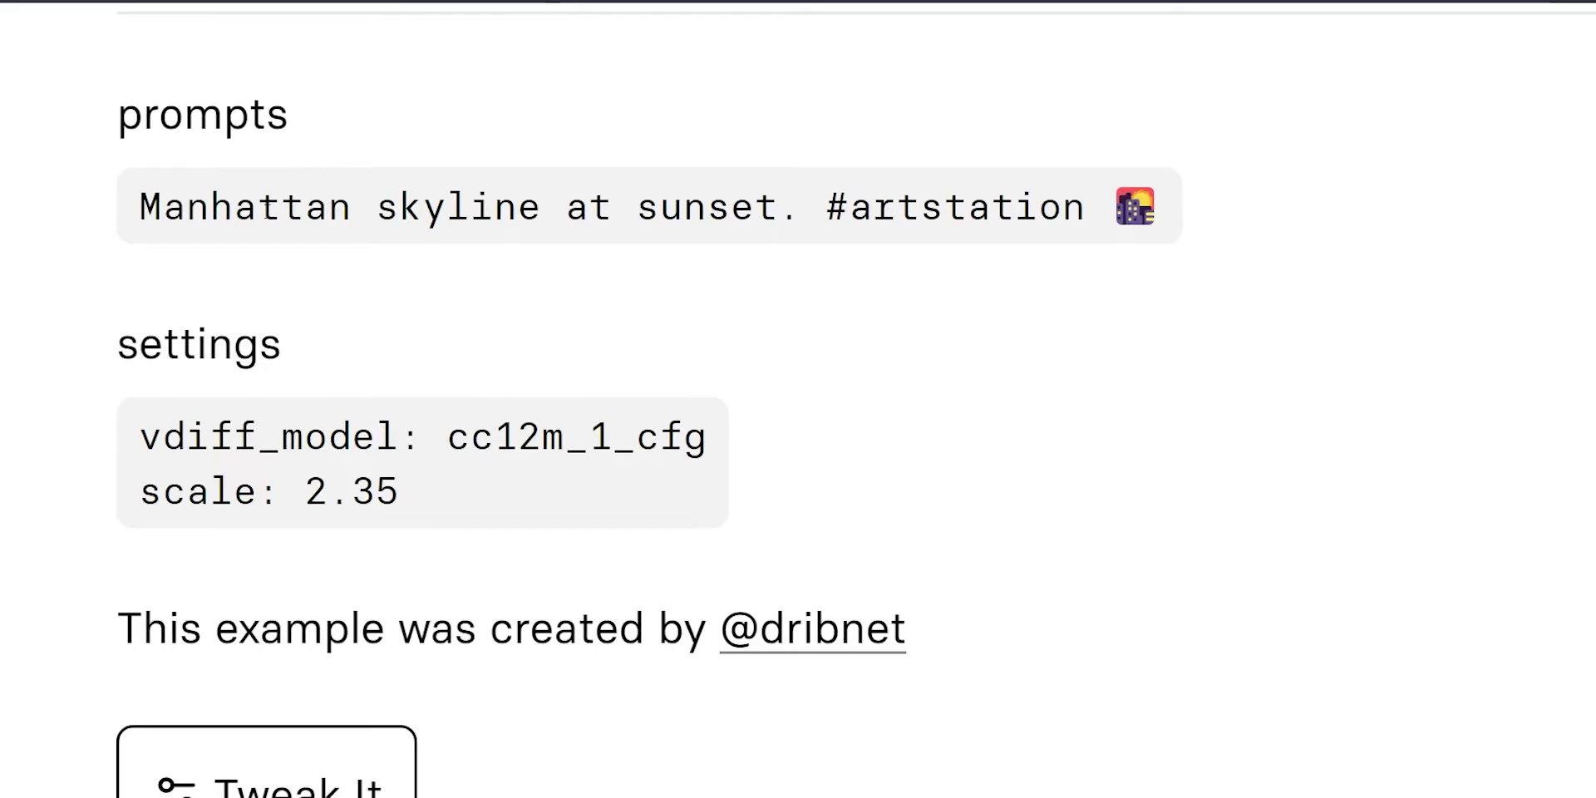
pyautogui.scroll(-2, 848, 96)
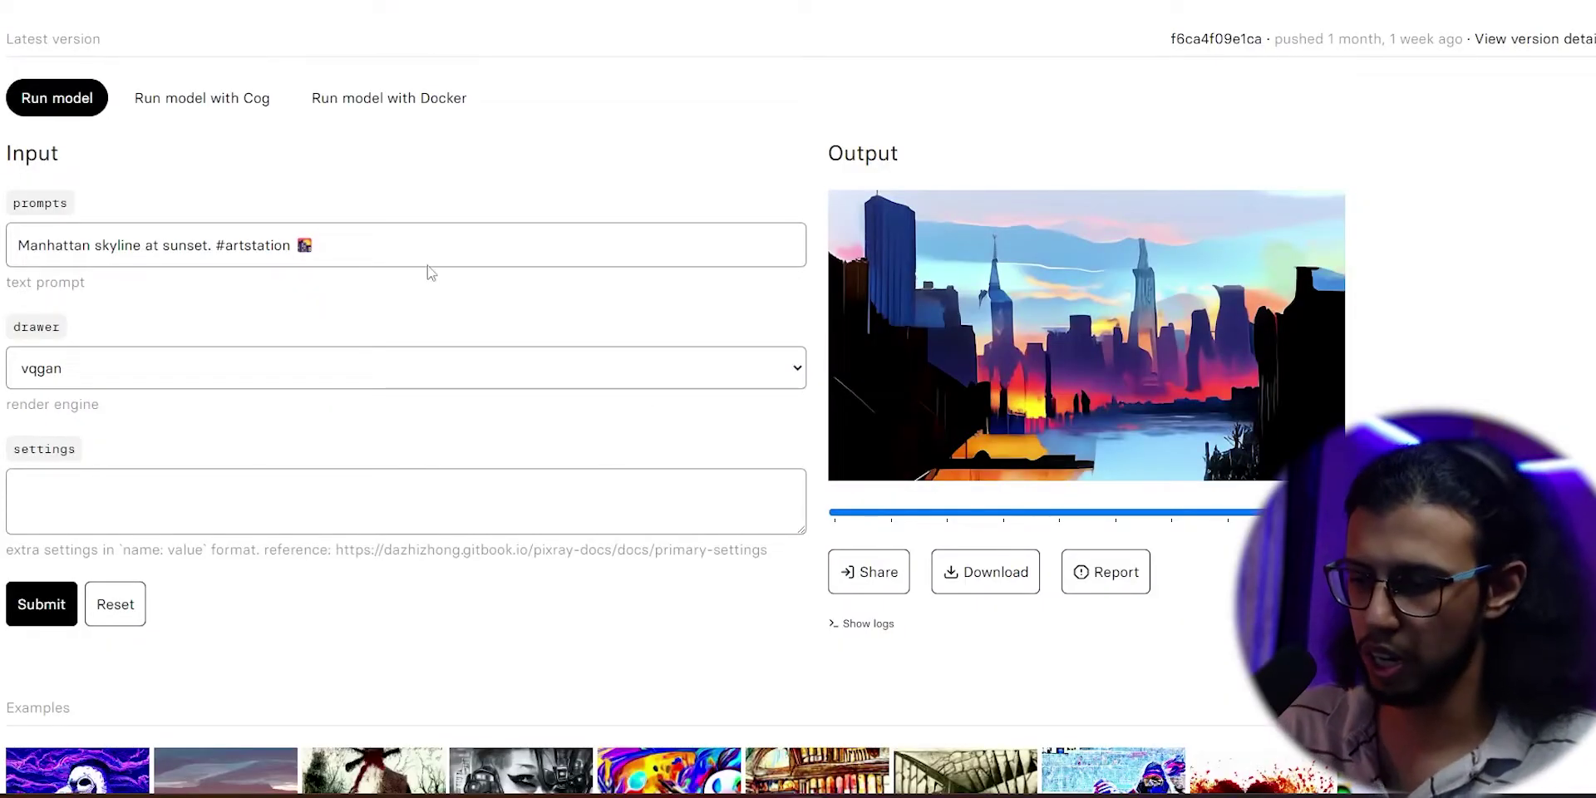
# Replace the Manhattan prompt with 'Samurai red sunset' and submit a new prediction.
pyautogui.click(410, 254)
pyautogui.hotkey('ctrl', 'a')
pyautogui.press('BackSpace')
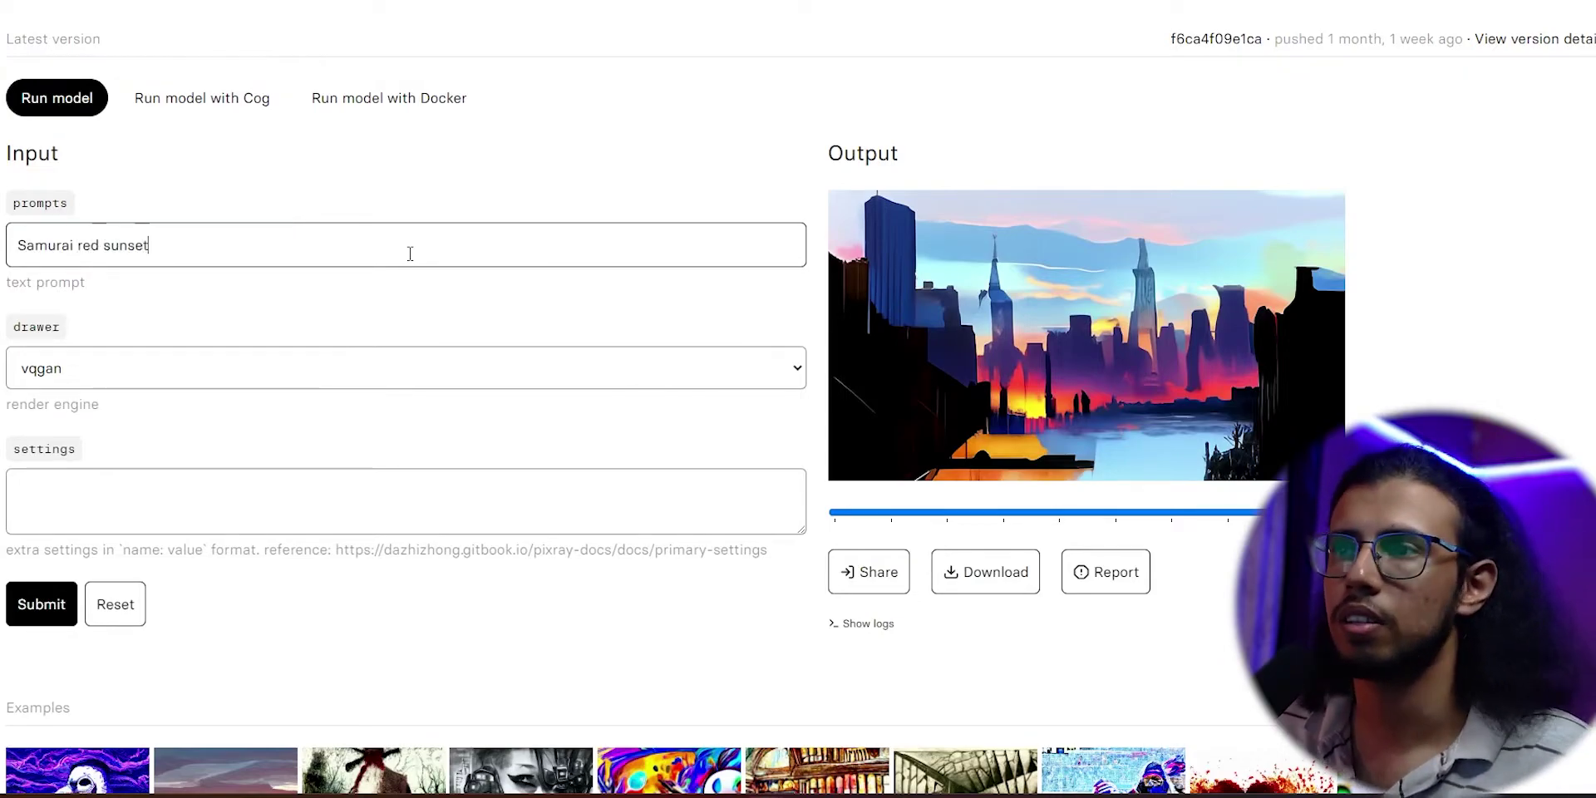
pyautogui.click(73, 611)
pyautogui.click(44, 615)
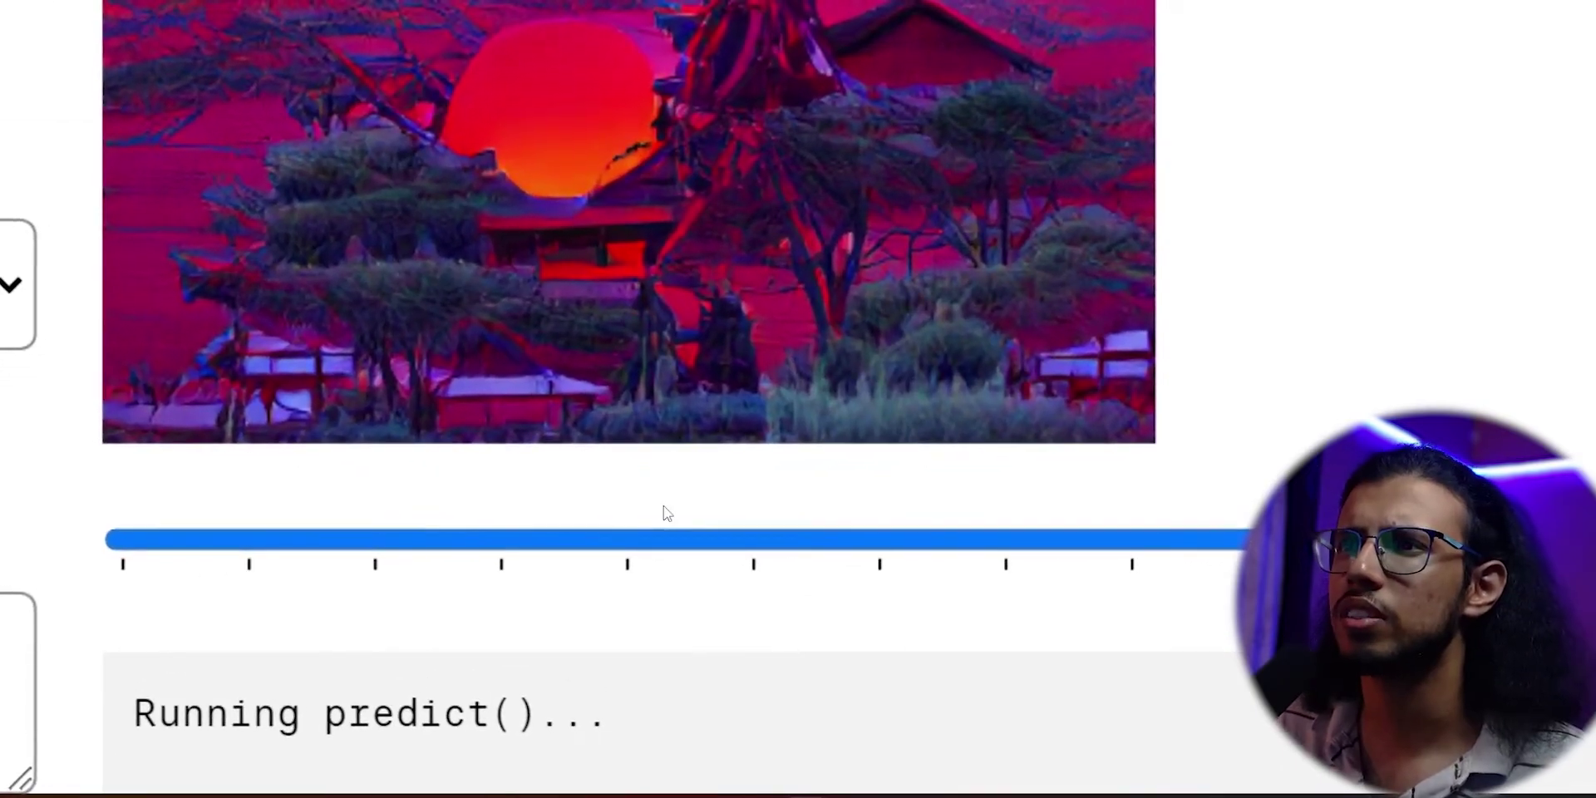
# Wait for the samurai-before-red-sun output to finish, then zoom the browser out.
pyautogui.scroll(1, 665, 513)
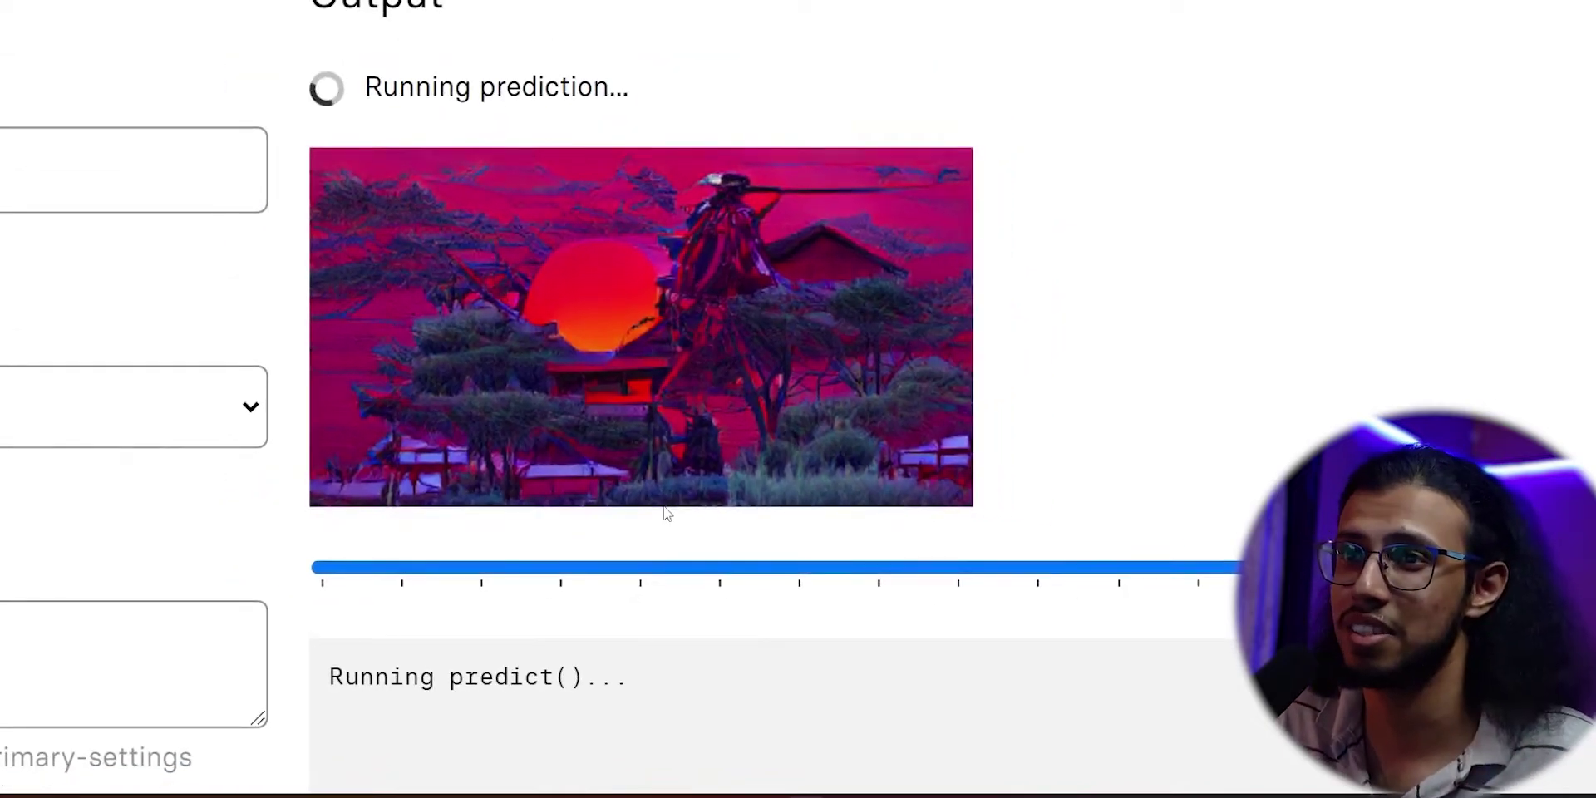
pyautogui.scroll(1, 665, 513)
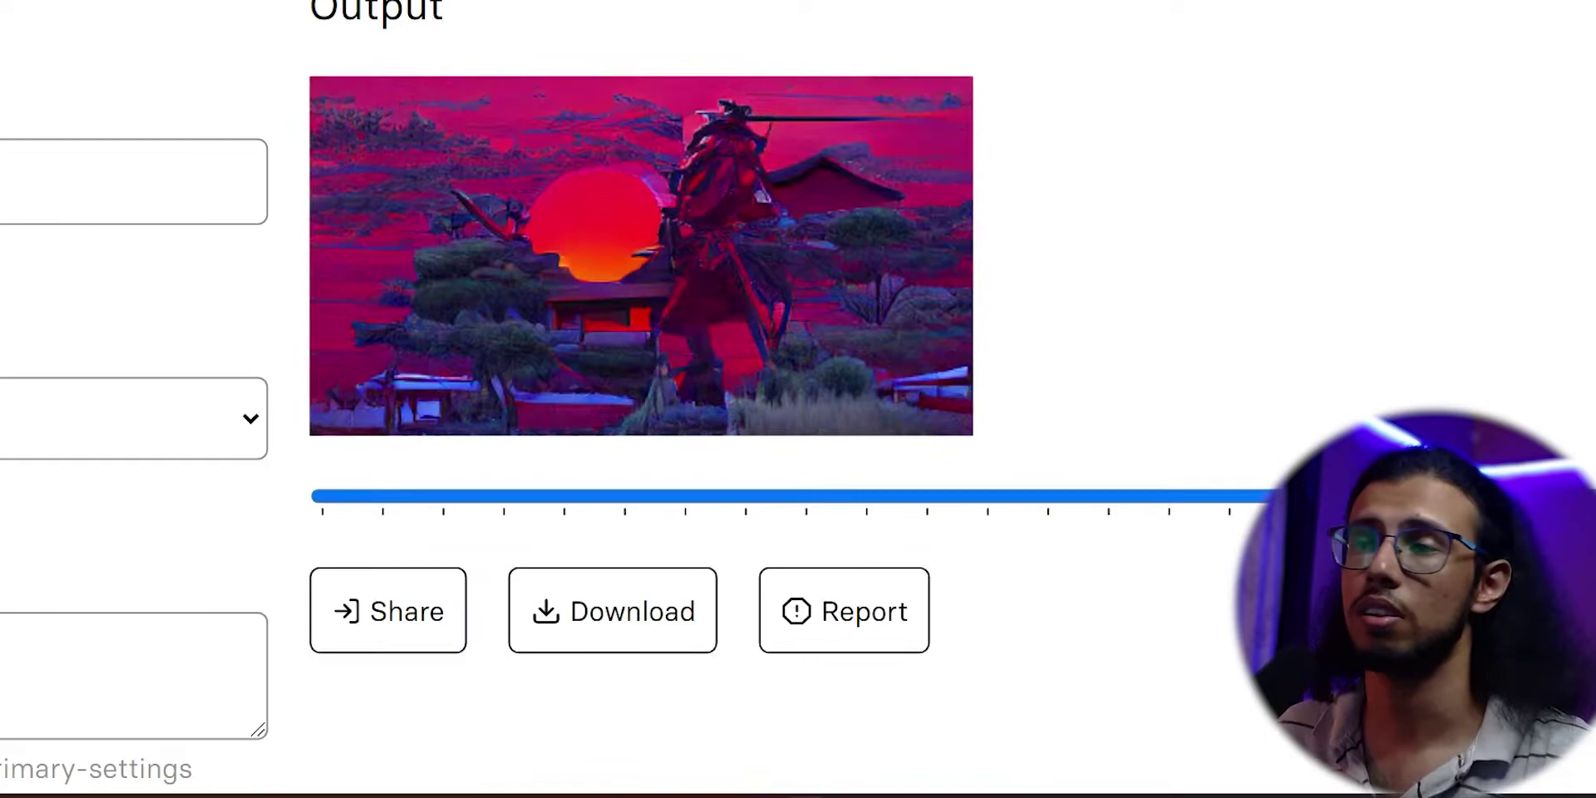
pyautogui.scroll(3, 775, 321)
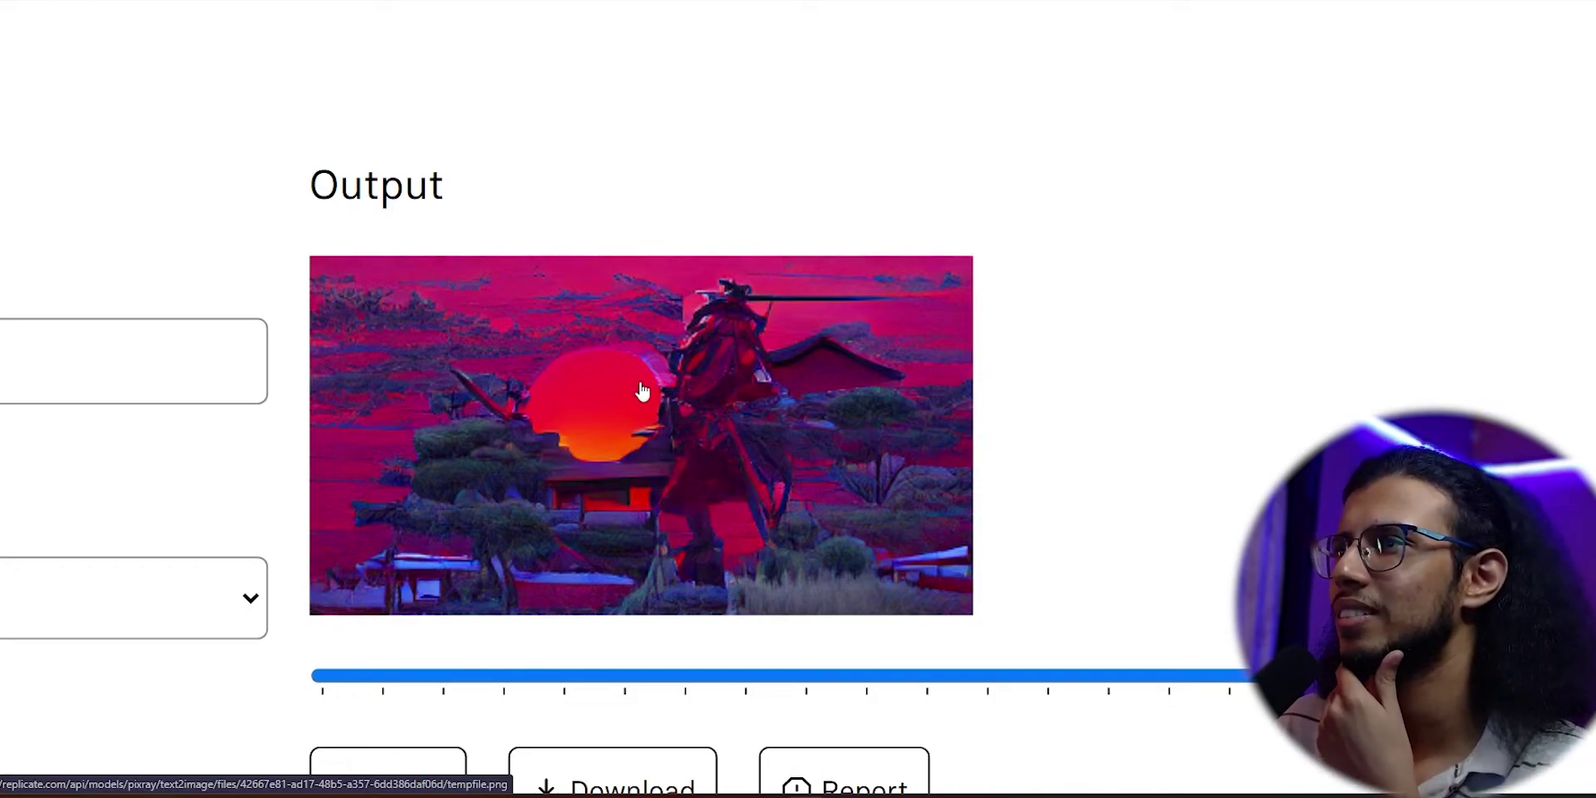
pyautogui.scroll(-2, 657, 451)
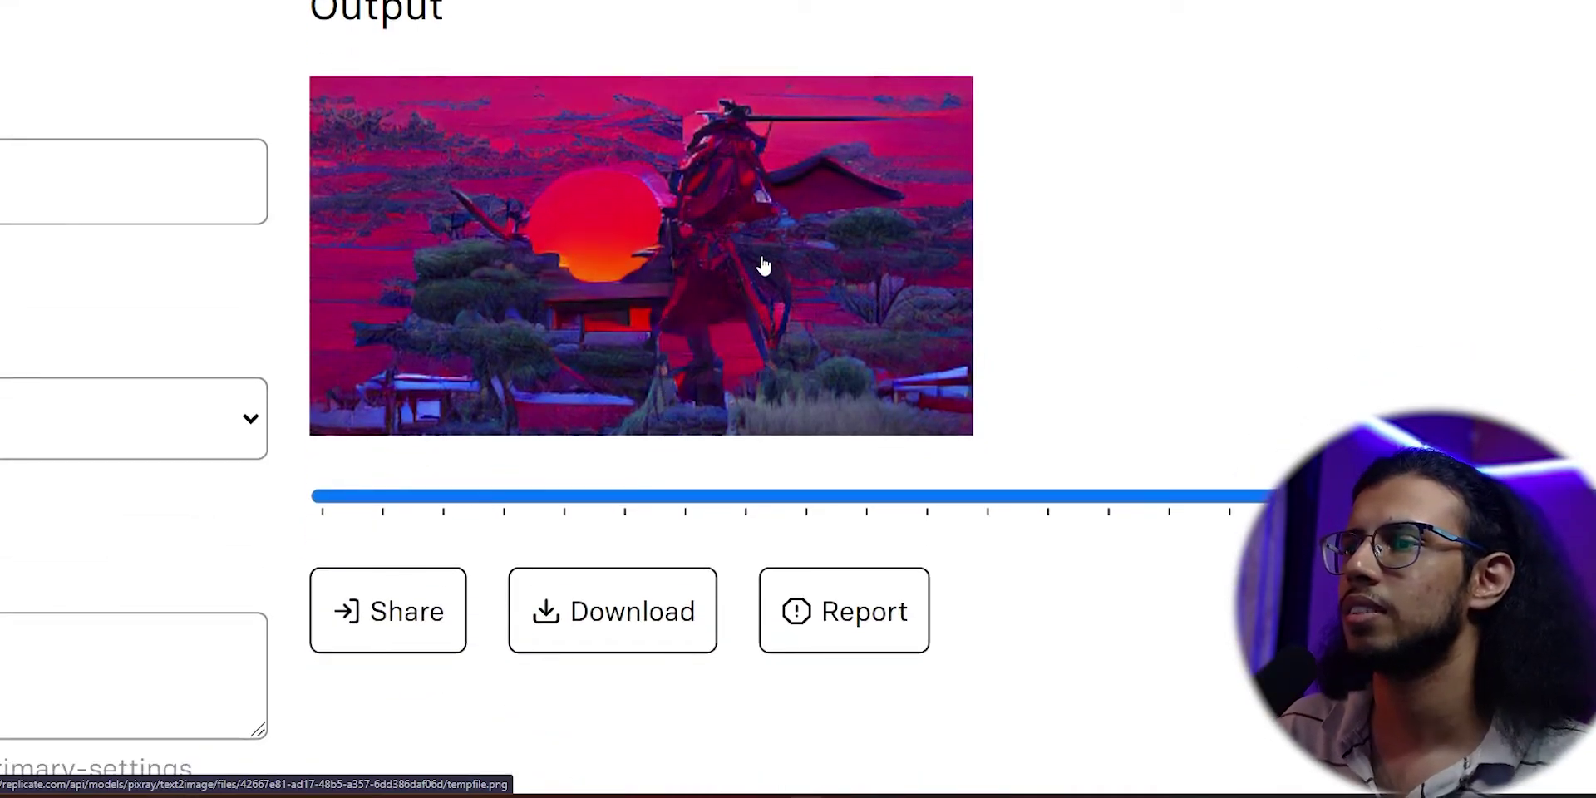
pyautogui.hotkey('ctrl', '-')
pyautogui.hotkey('ctrl', '-')
pyautogui.hotkey('ctrl', '-')
pyautogui.hotkey('ctrl', '-')
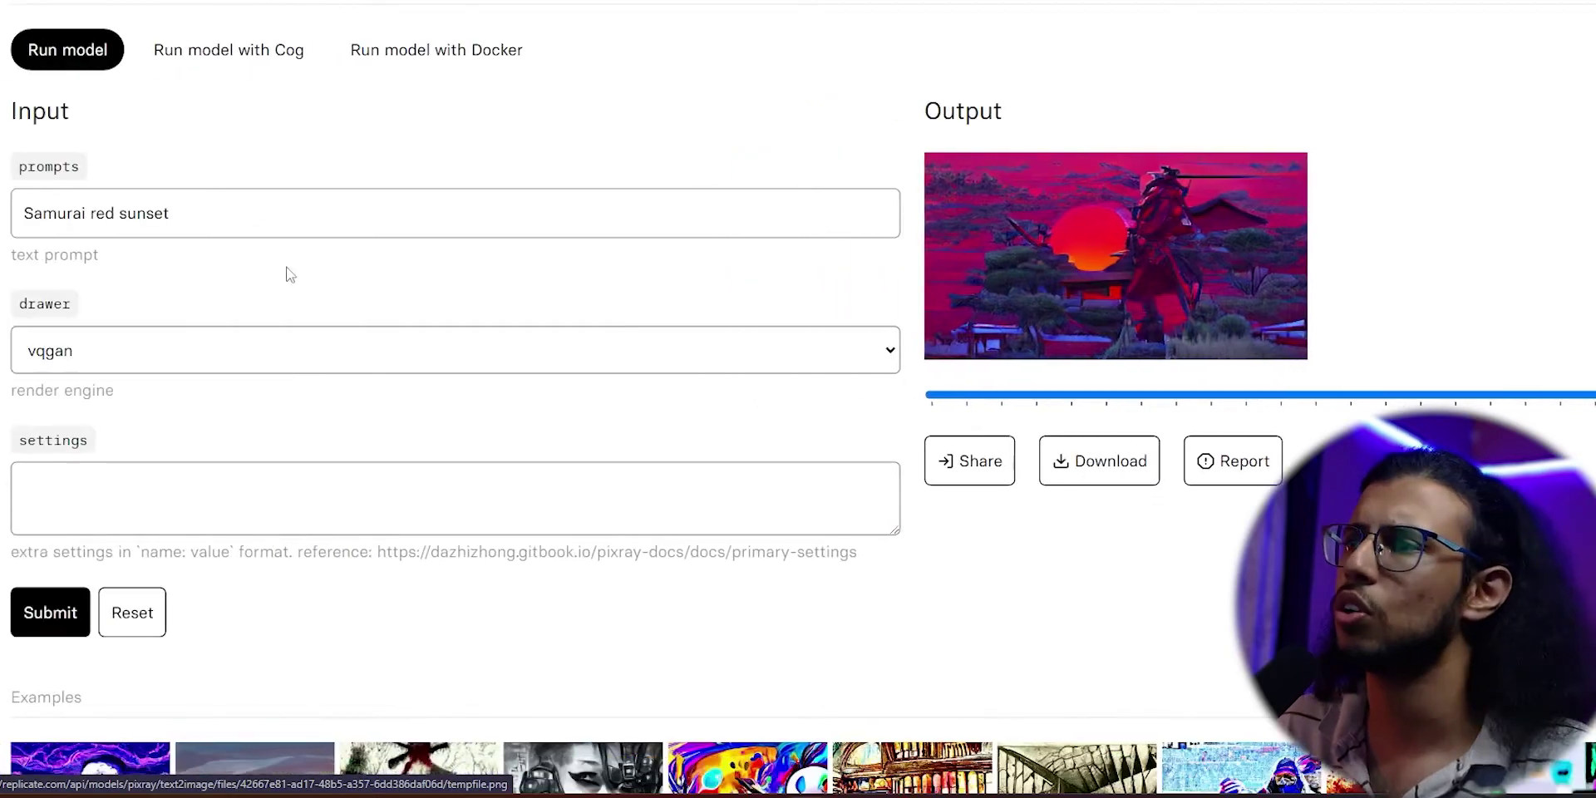
# Change the prompt to 'Samurai standing against a purple sunset', fixing the 'putple' typo.
pyautogui.click(100, 221)
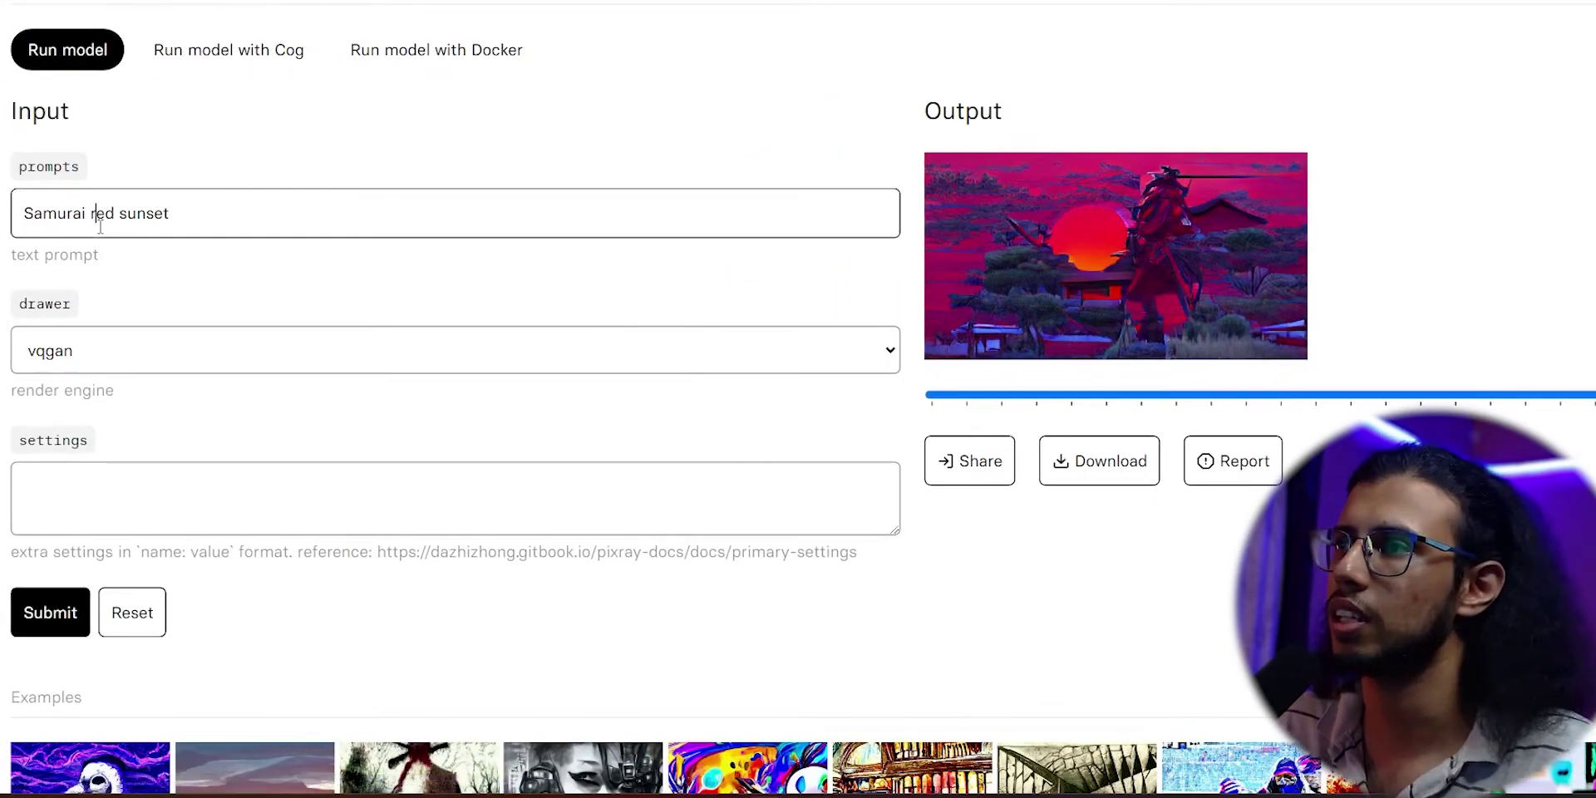
pyautogui.write('standing agains')
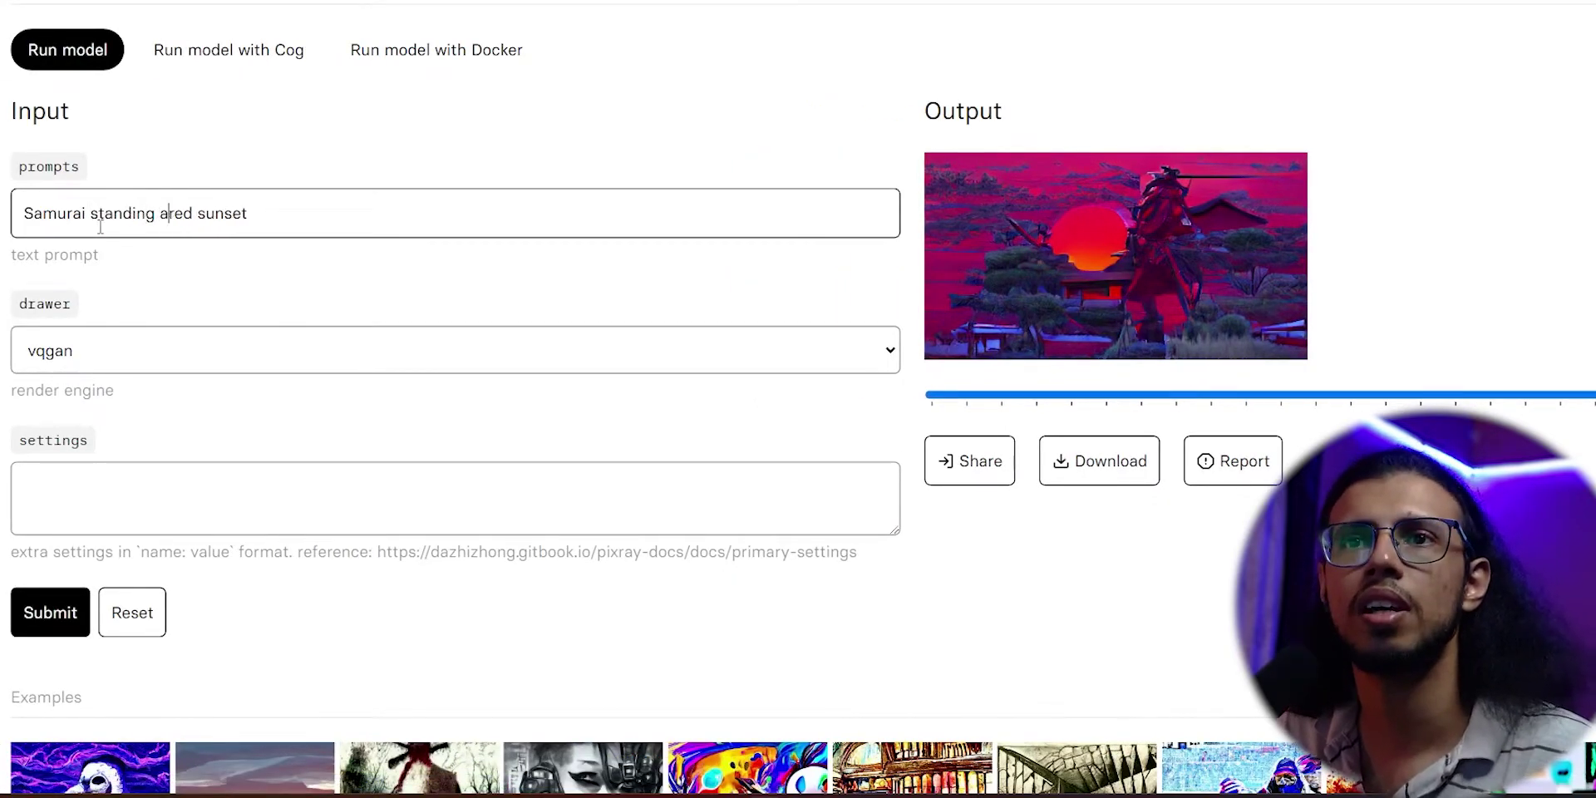
pyautogui.write('t a')
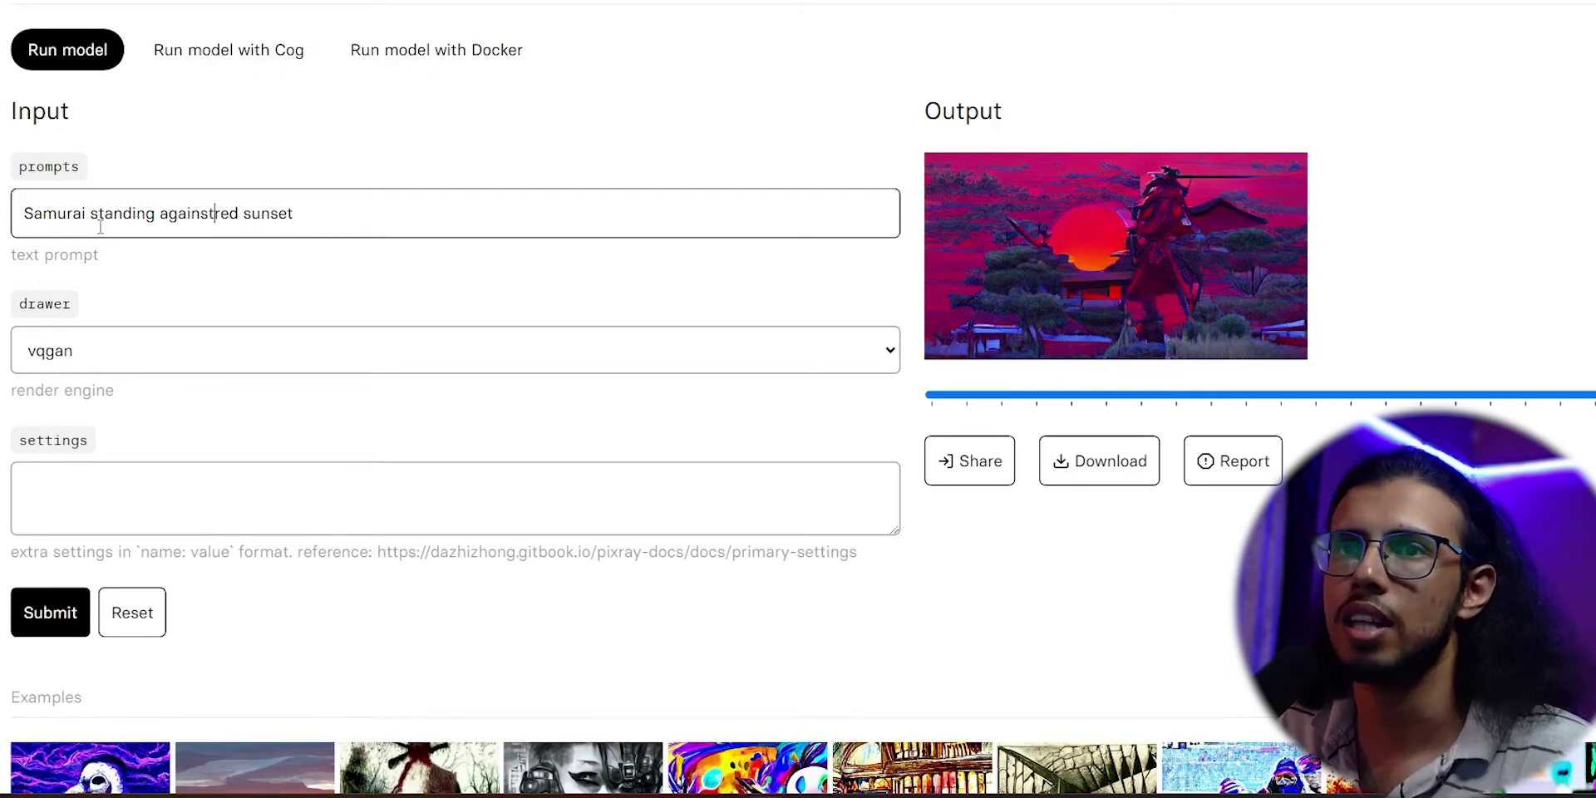
pyautogui.hotkey('ctrl', 'shift', 'Right')
pyautogui.write('putple')
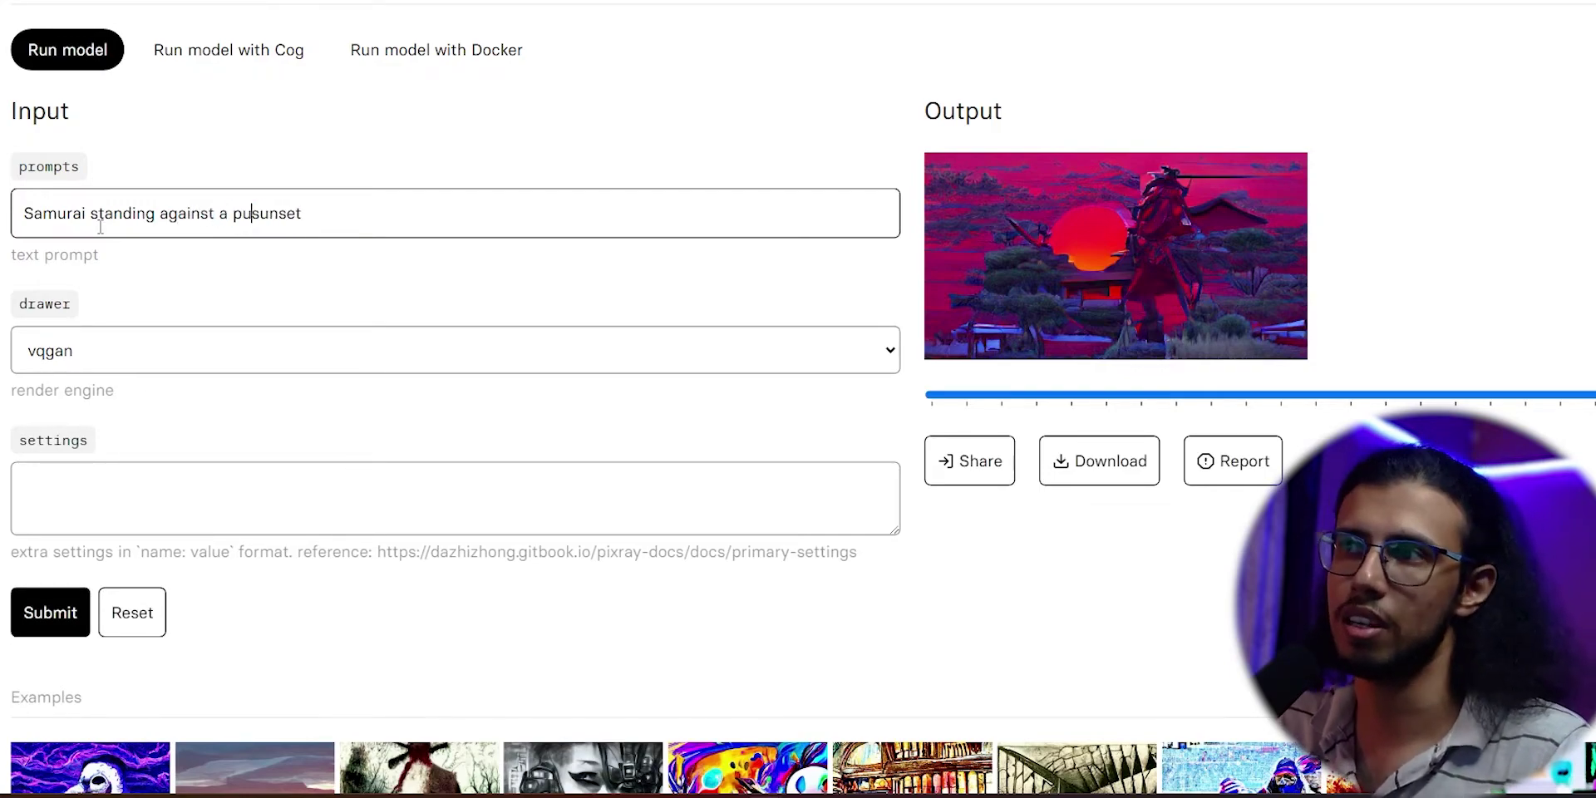
pyautogui.press('BackSpace')
pyautogui.press('BackSpace')
pyautogui.press('BackSpace')
pyautogui.press('BackSpace')
pyautogui.write('rple')
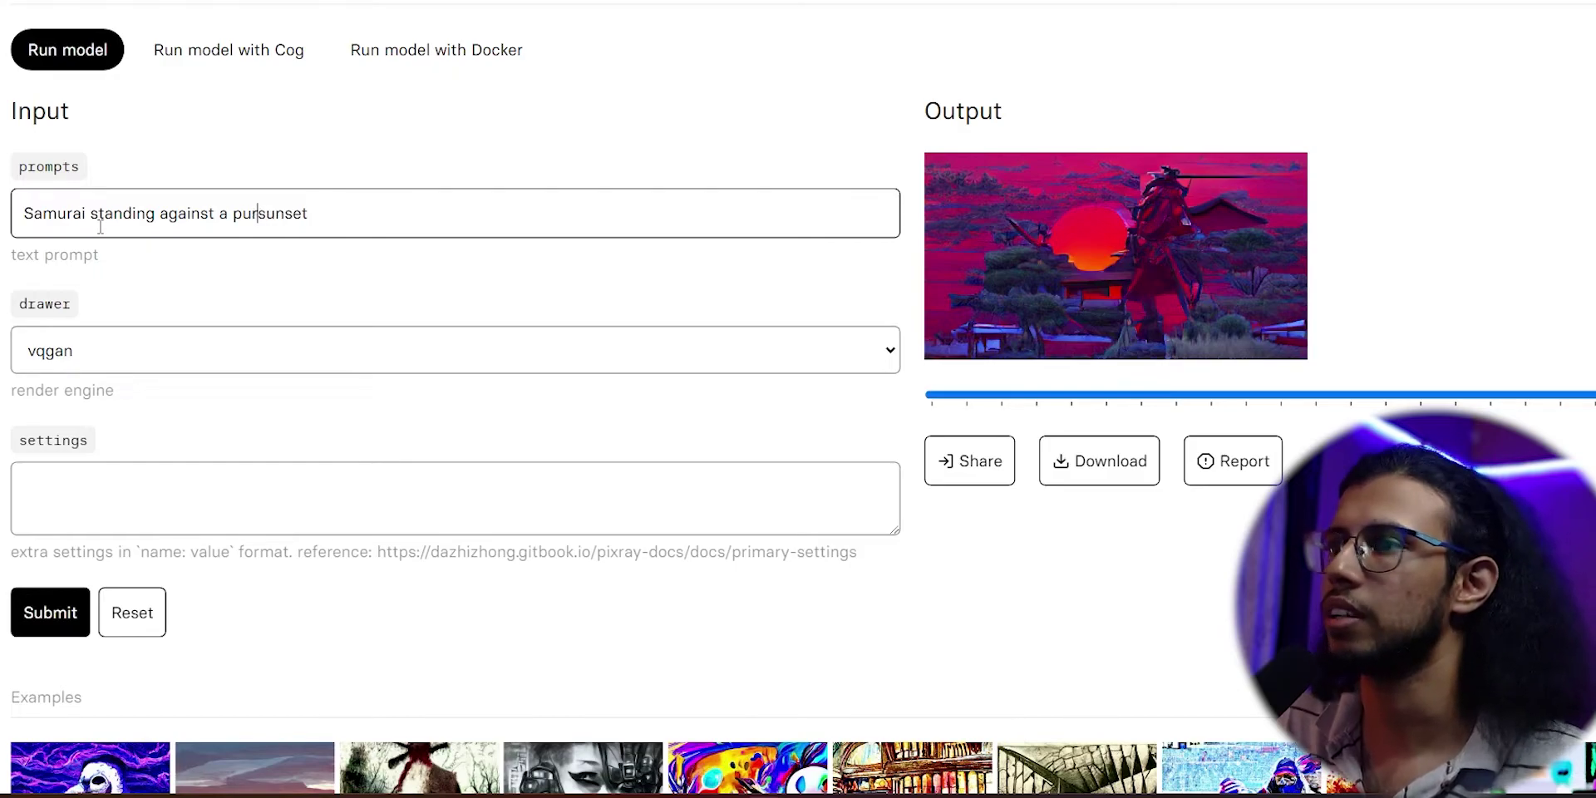
# Set the drawer to fast_pixel and submit the generation.
pyautogui.click(80, 350)
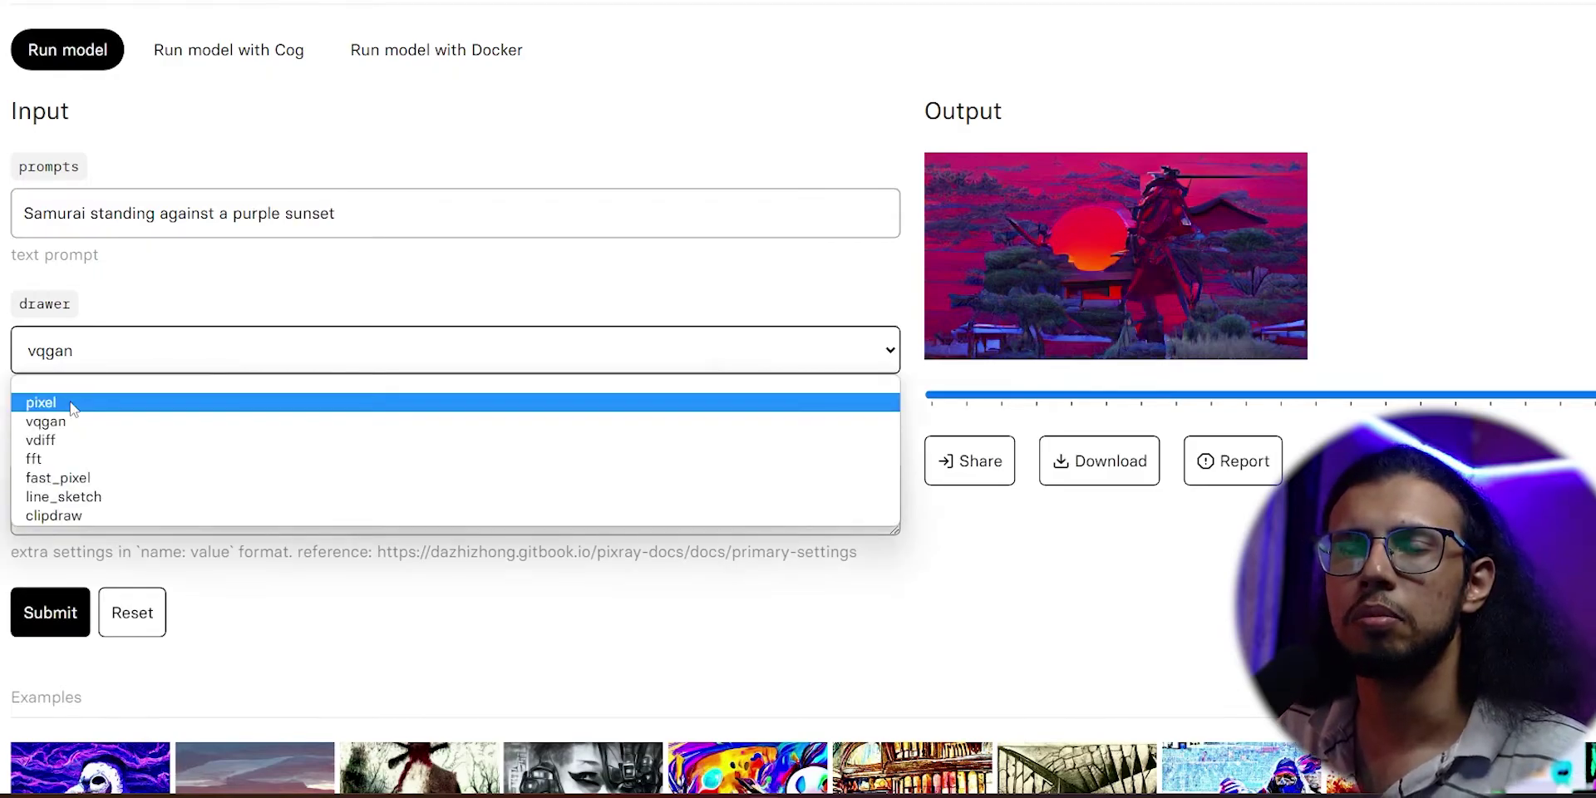
pyautogui.click(80, 479)
pyautogui.click(50, 612)
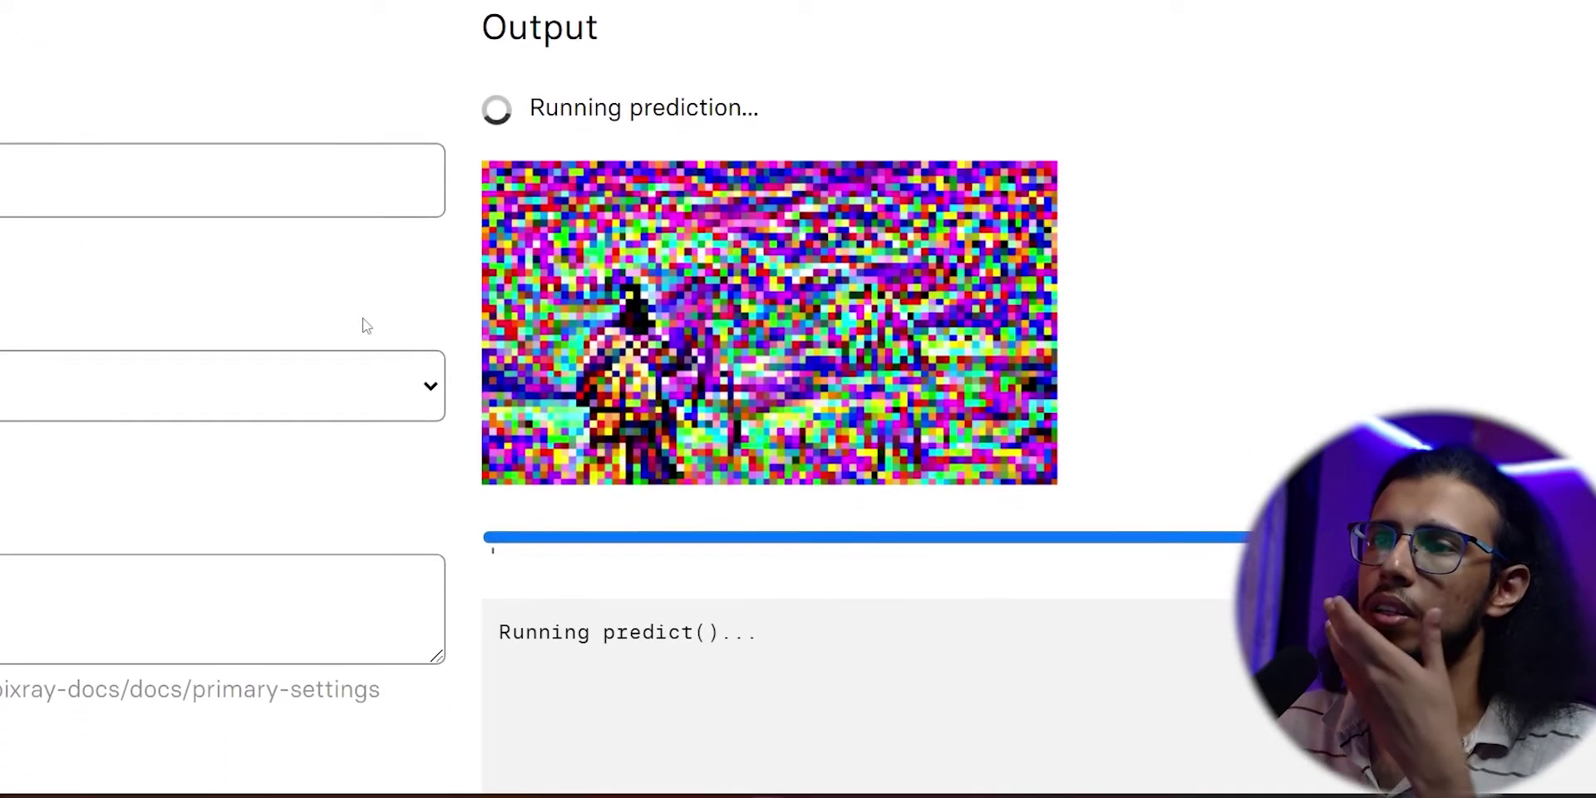
pyautogui.scroll(-1, 363, 325)
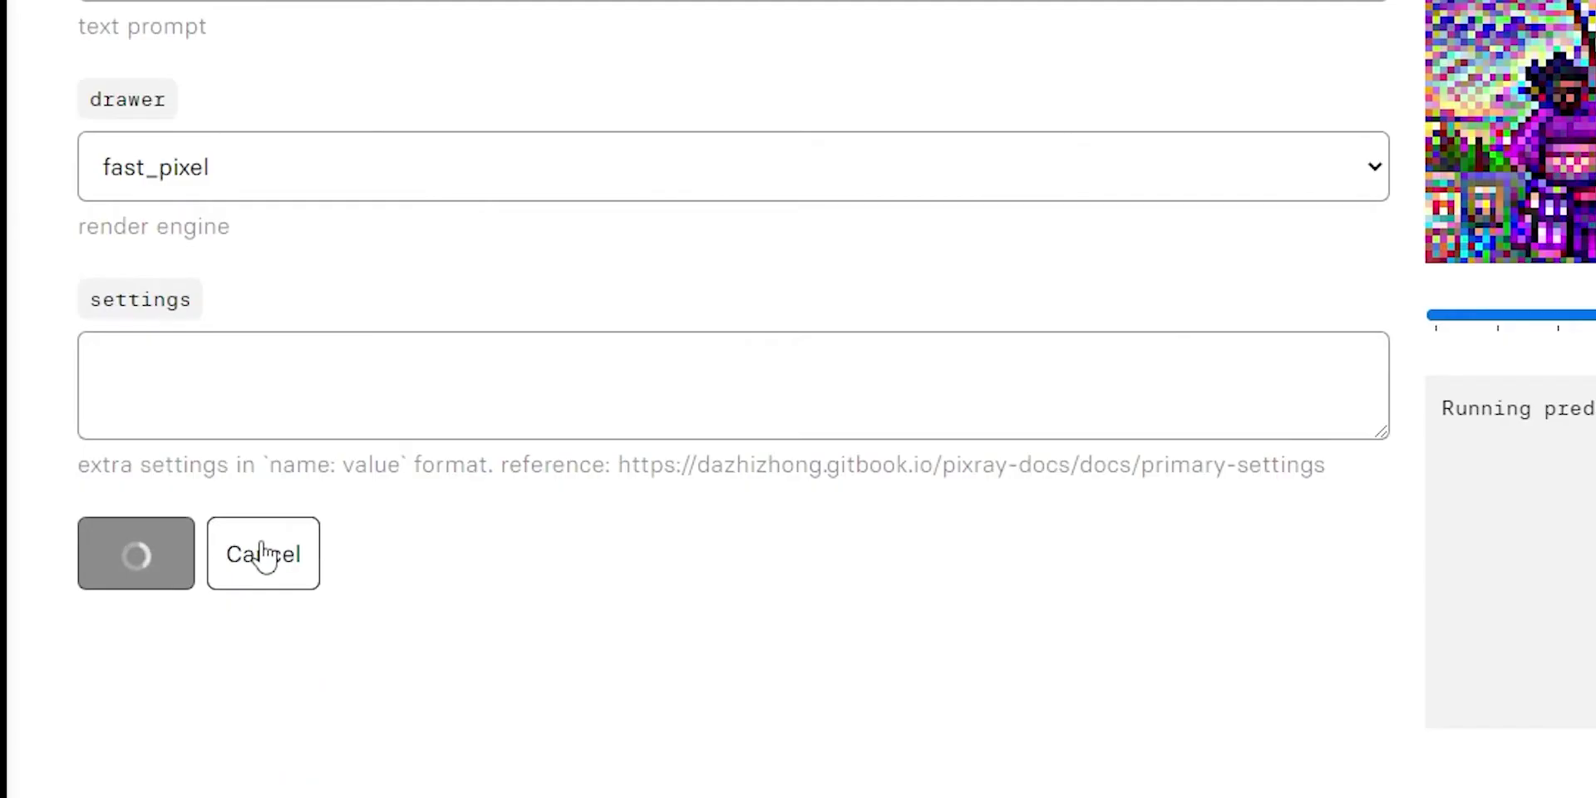
# Cancel the fast_pixel run, set the drawer back to vqgan, and resubmit.
pyautogui.click(263, 556)
pyautogui.click(83, 350)
pyautogui.click(80, 416)
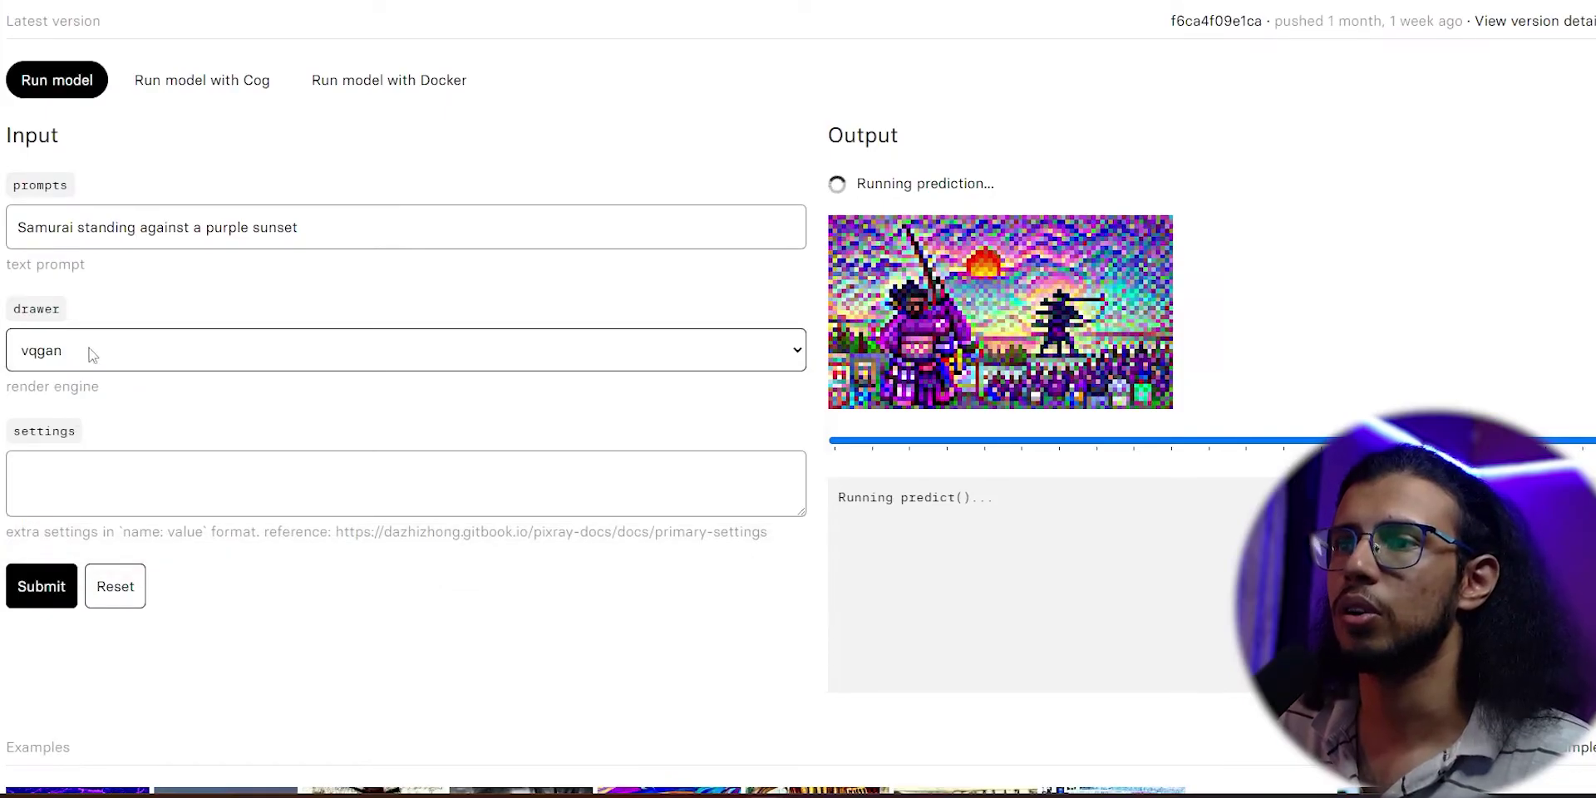
pyautogui.click(44, 588)
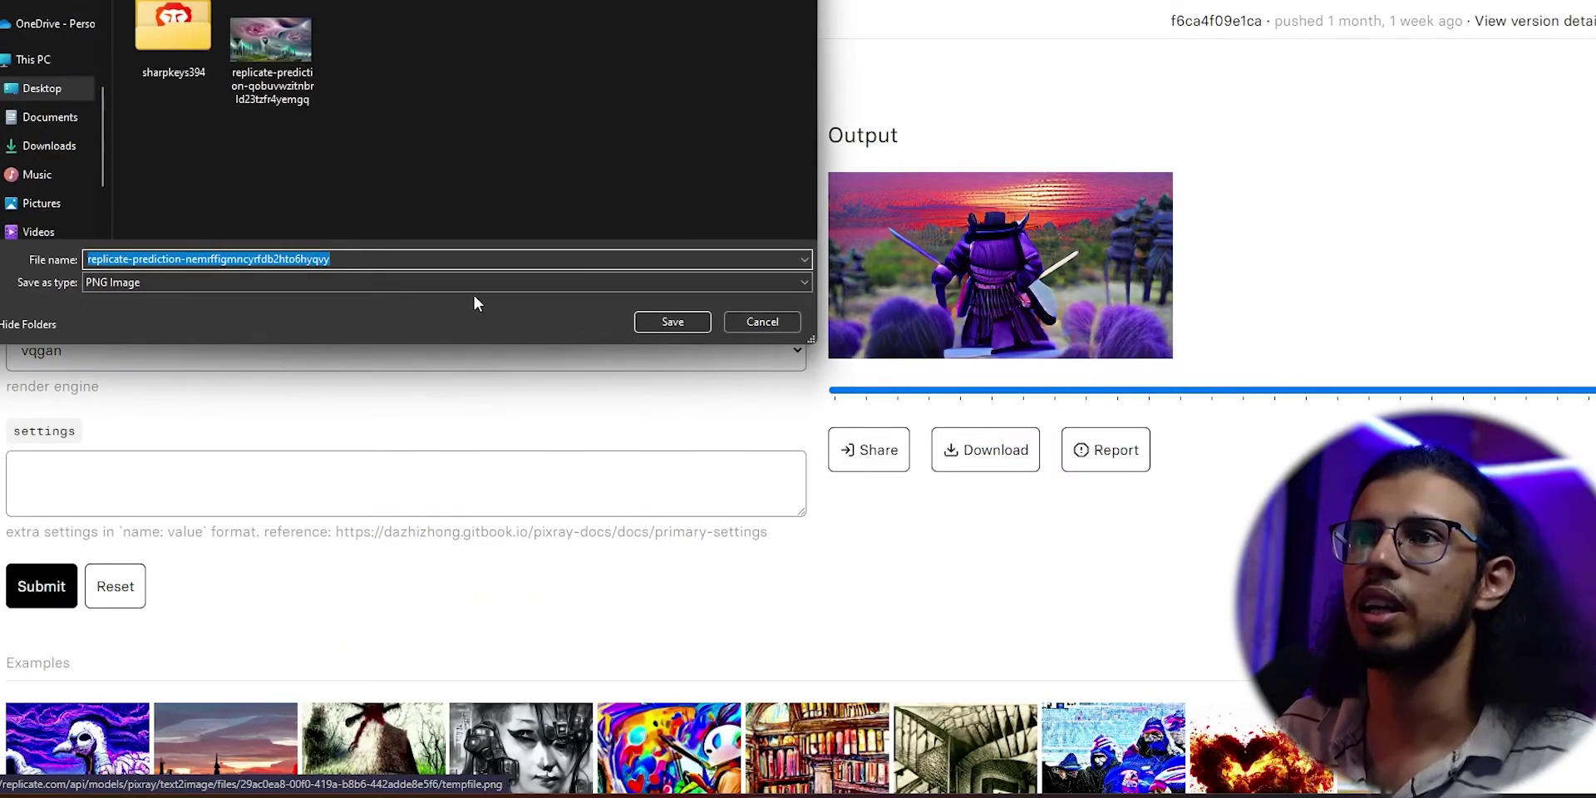
# Save the samurai PNG, then generate a new image from 'superhero cat flying around'.
pyautogui.press('Return')
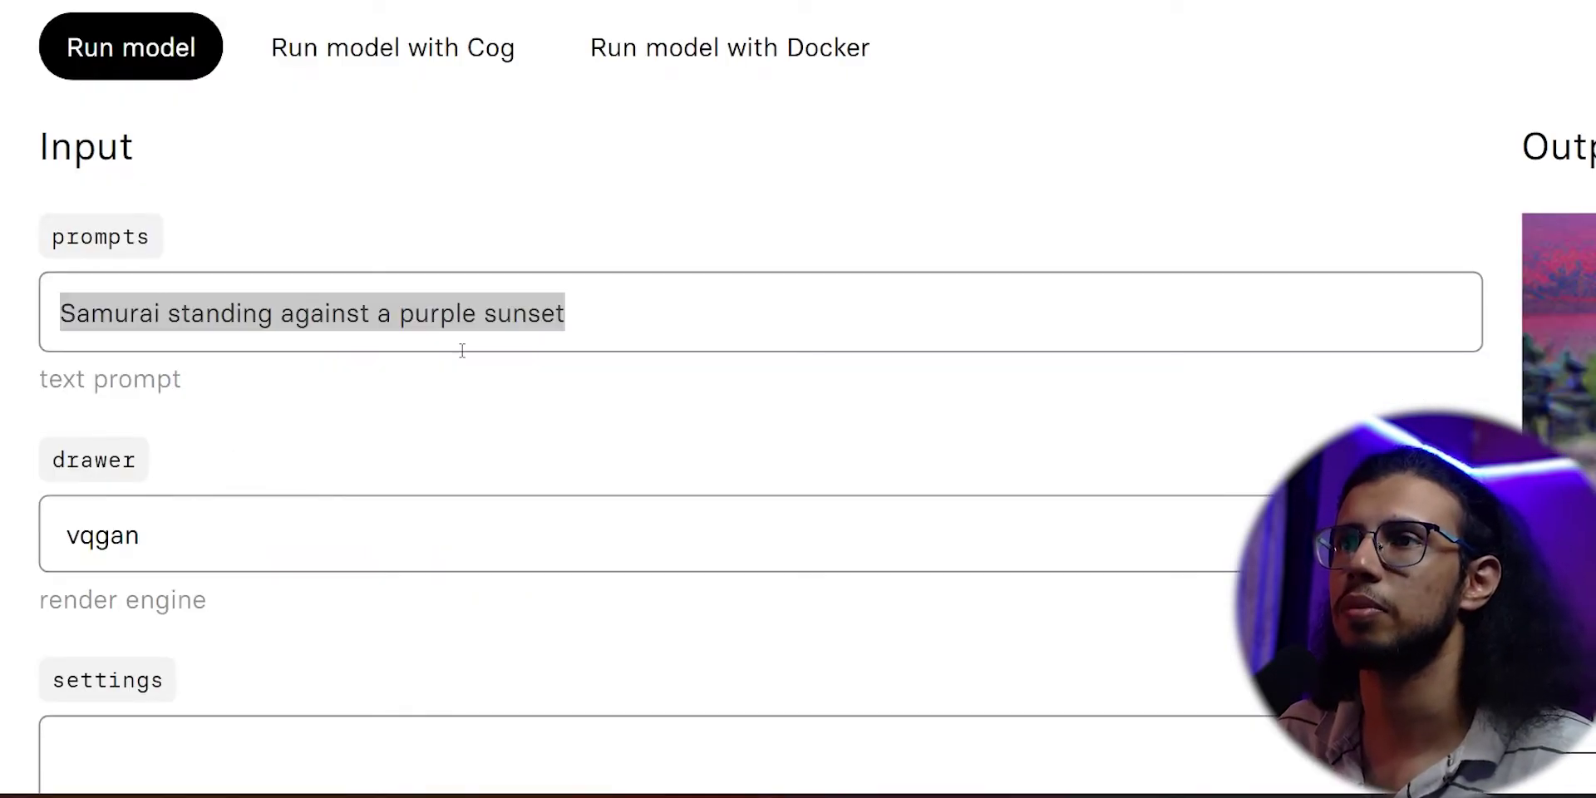
pyautogui.click(240, 228)
pyautogui.click(592, 324)
pyautogui.hotkey('ctrl', 'a')
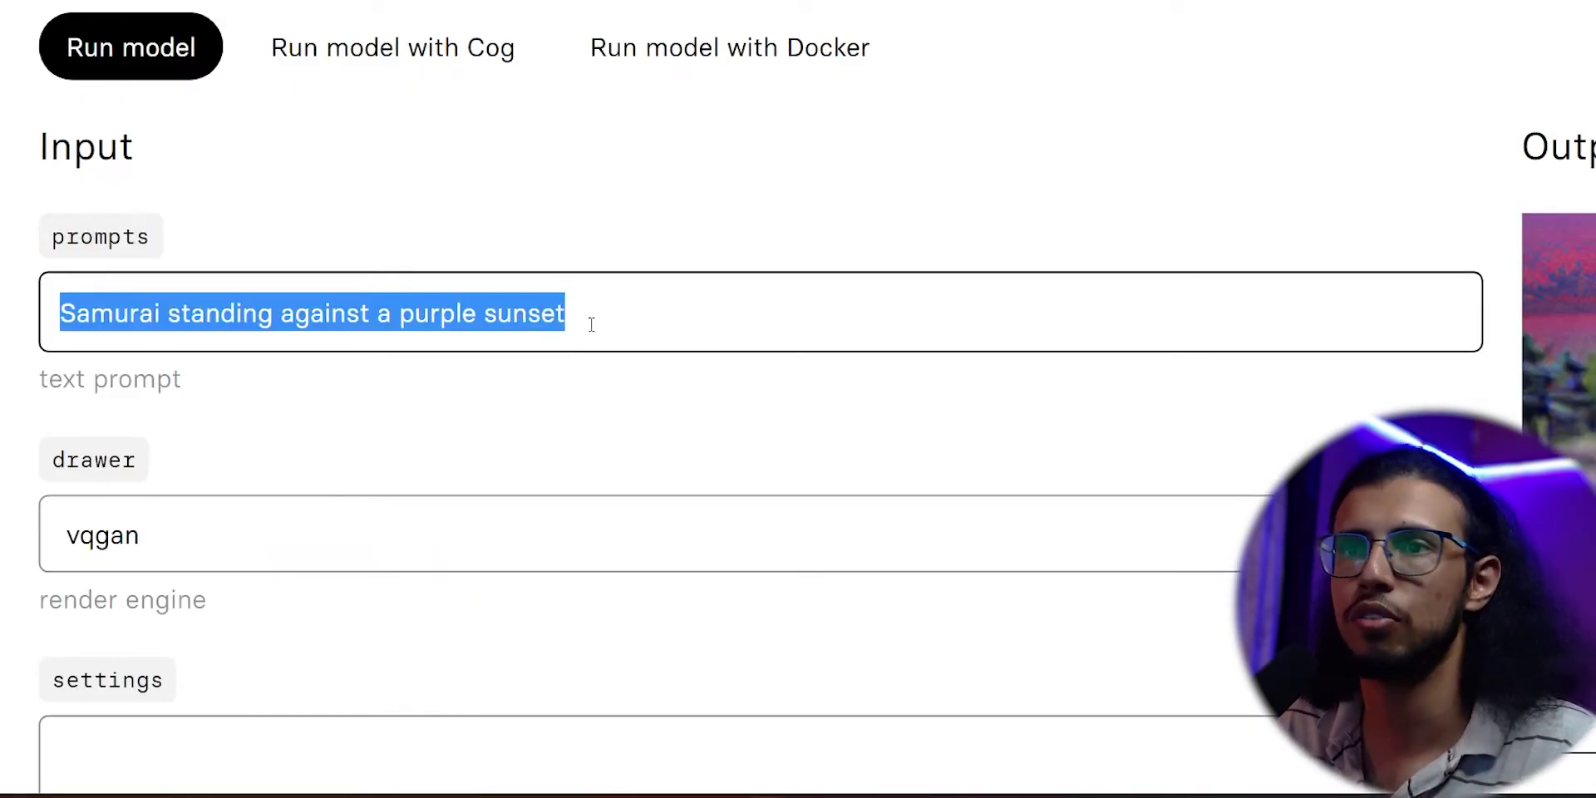
pyautogui.write('super')
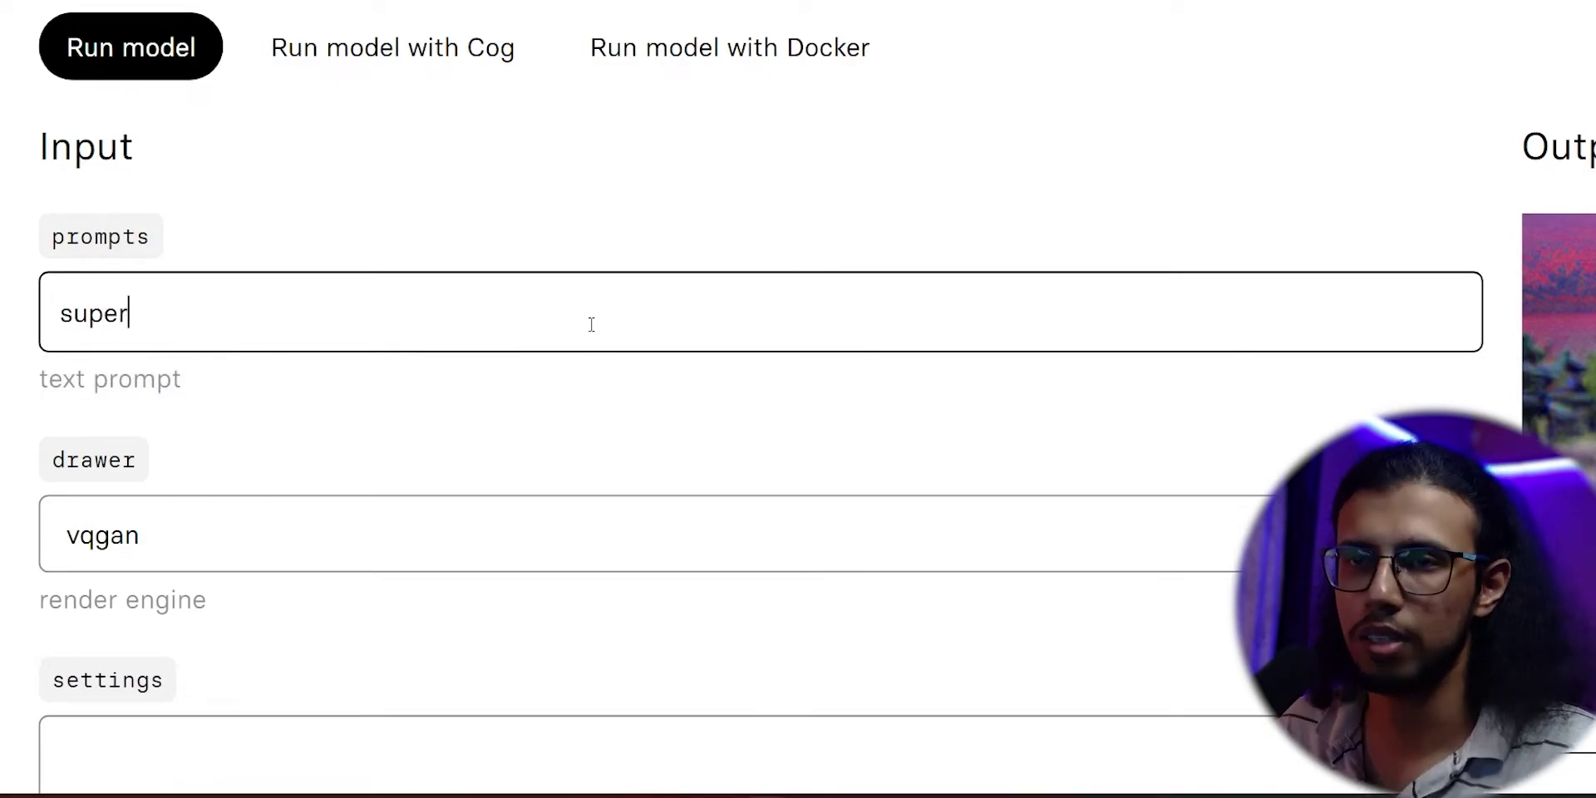
pyautogui.write('hero cat ')
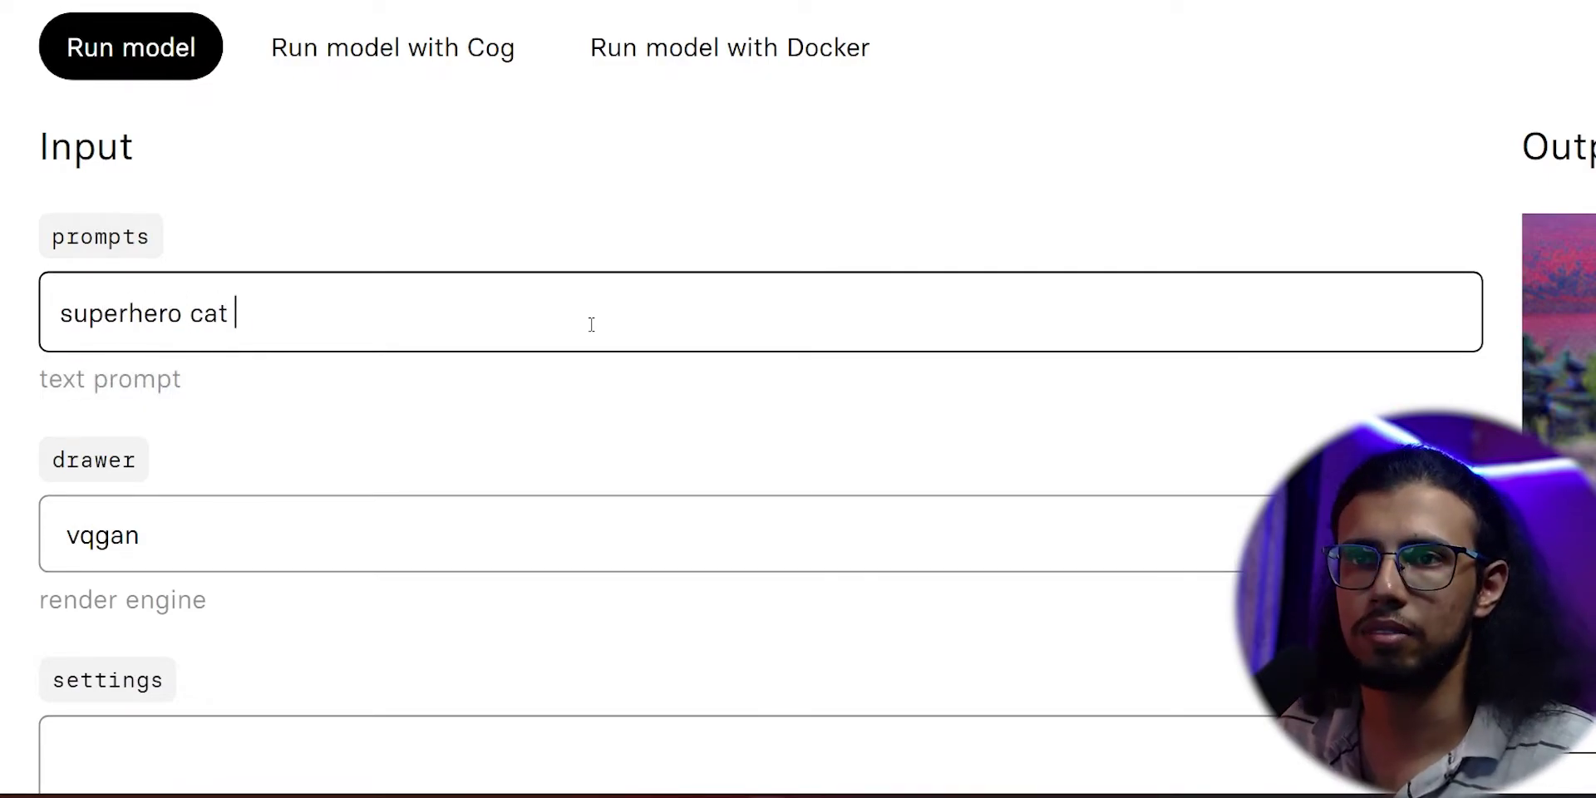
pyautogui.write('flying around')
pyautogui.scroll(-8, 591, 324)
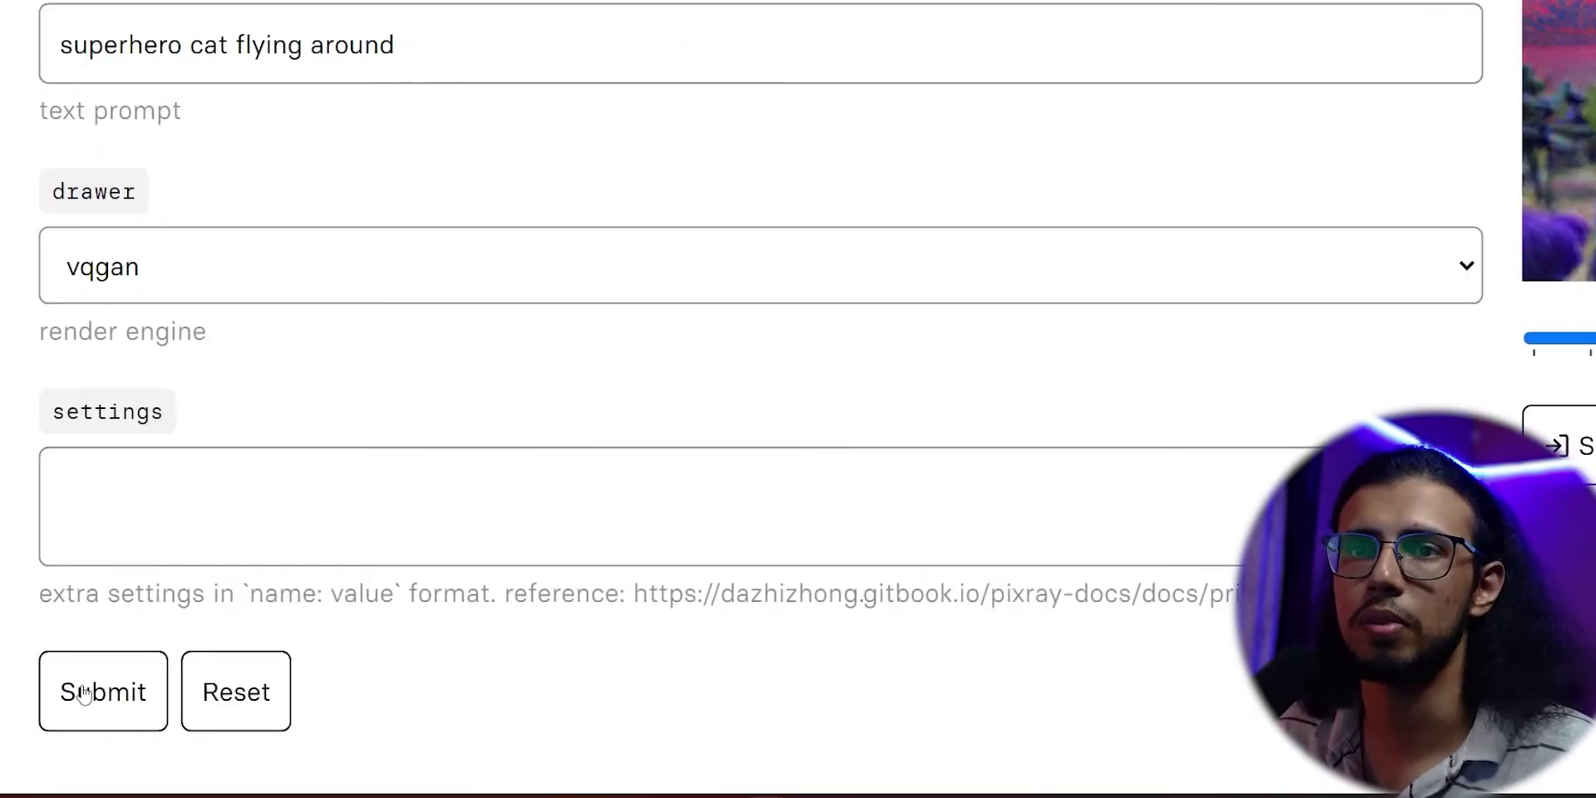
pyautogui.click(103, 430)
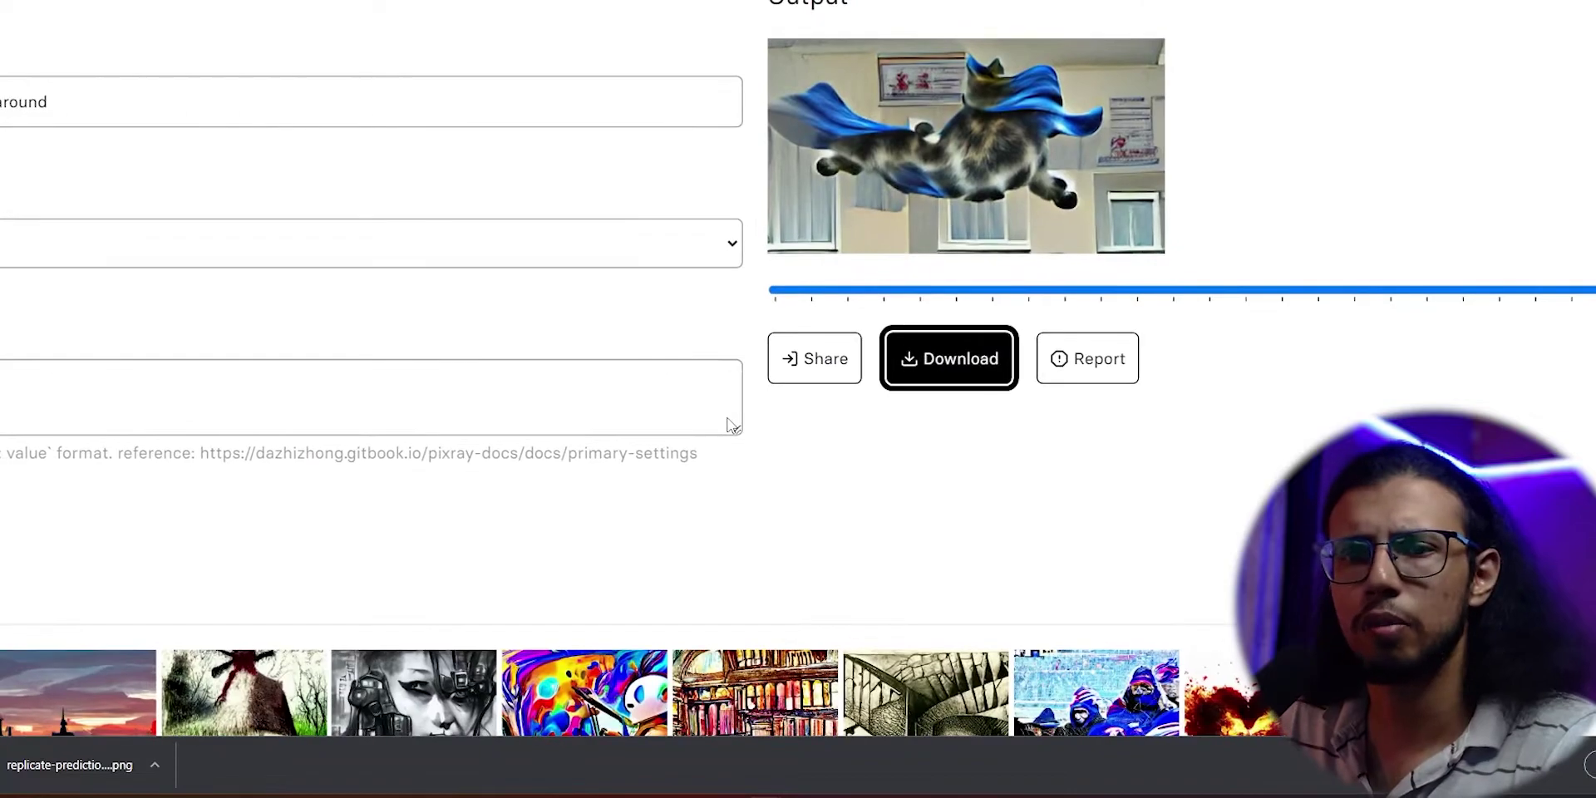
pyautogui.hscroll(-3, 728, 424)
pyautogui.scroll(1, 728, 424)
pyautogui.scroll(-5, 728, 424)
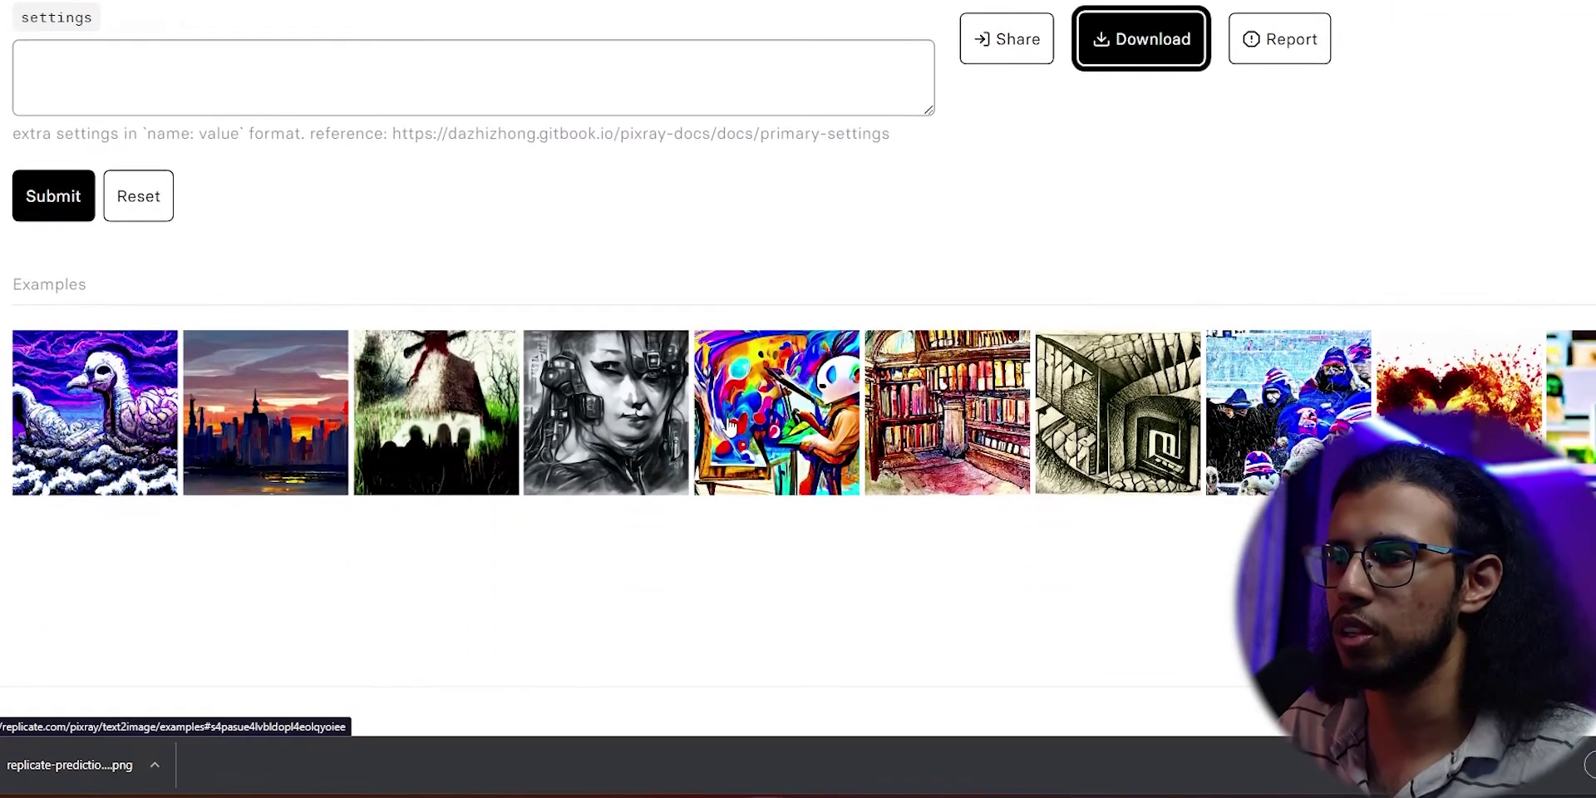
pyautogui.hscroll(3, 729, 424)
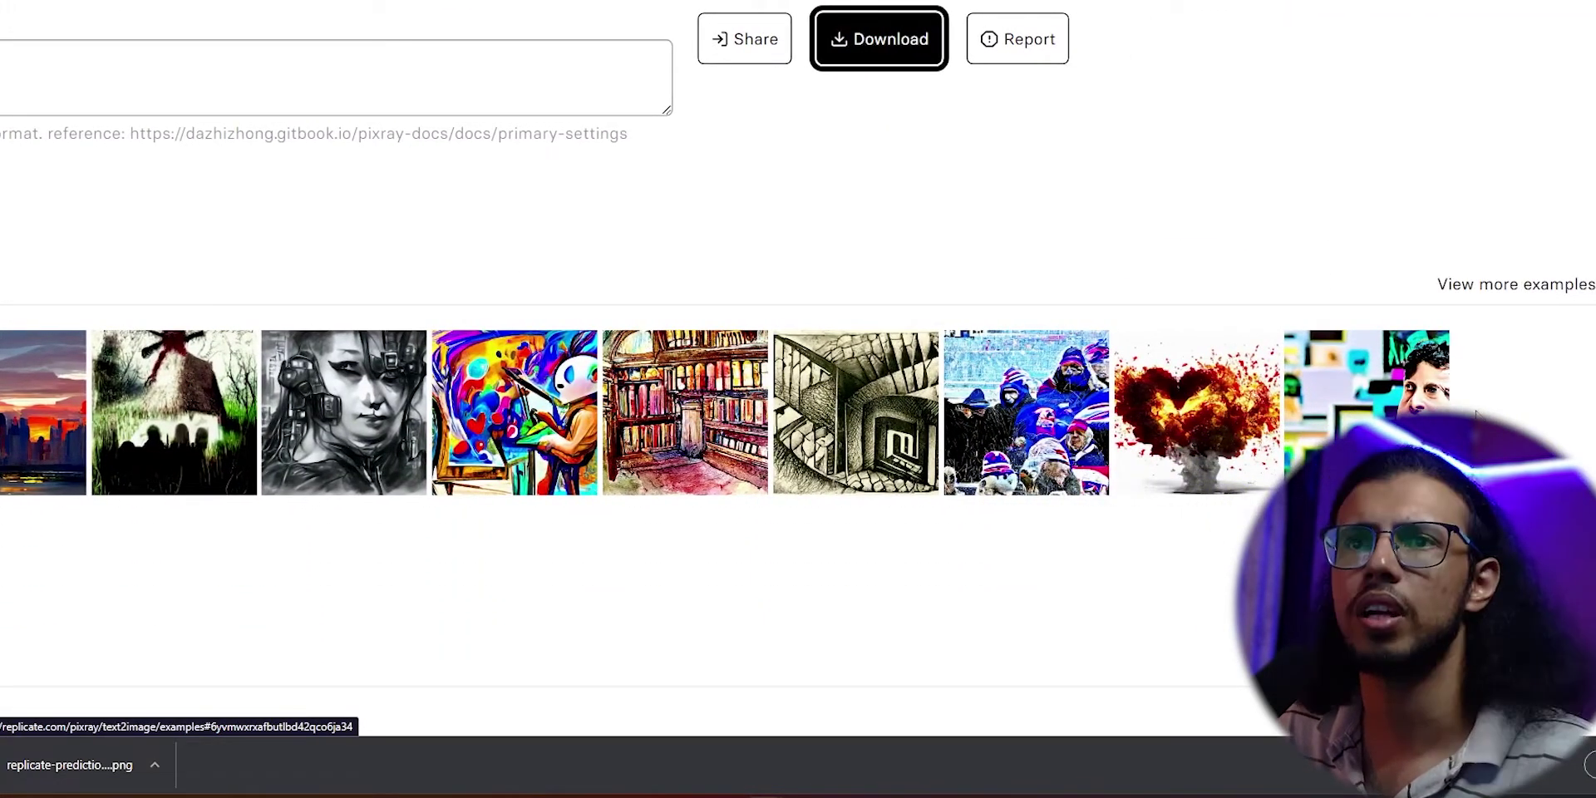
pyautogui.click(1210, 436)
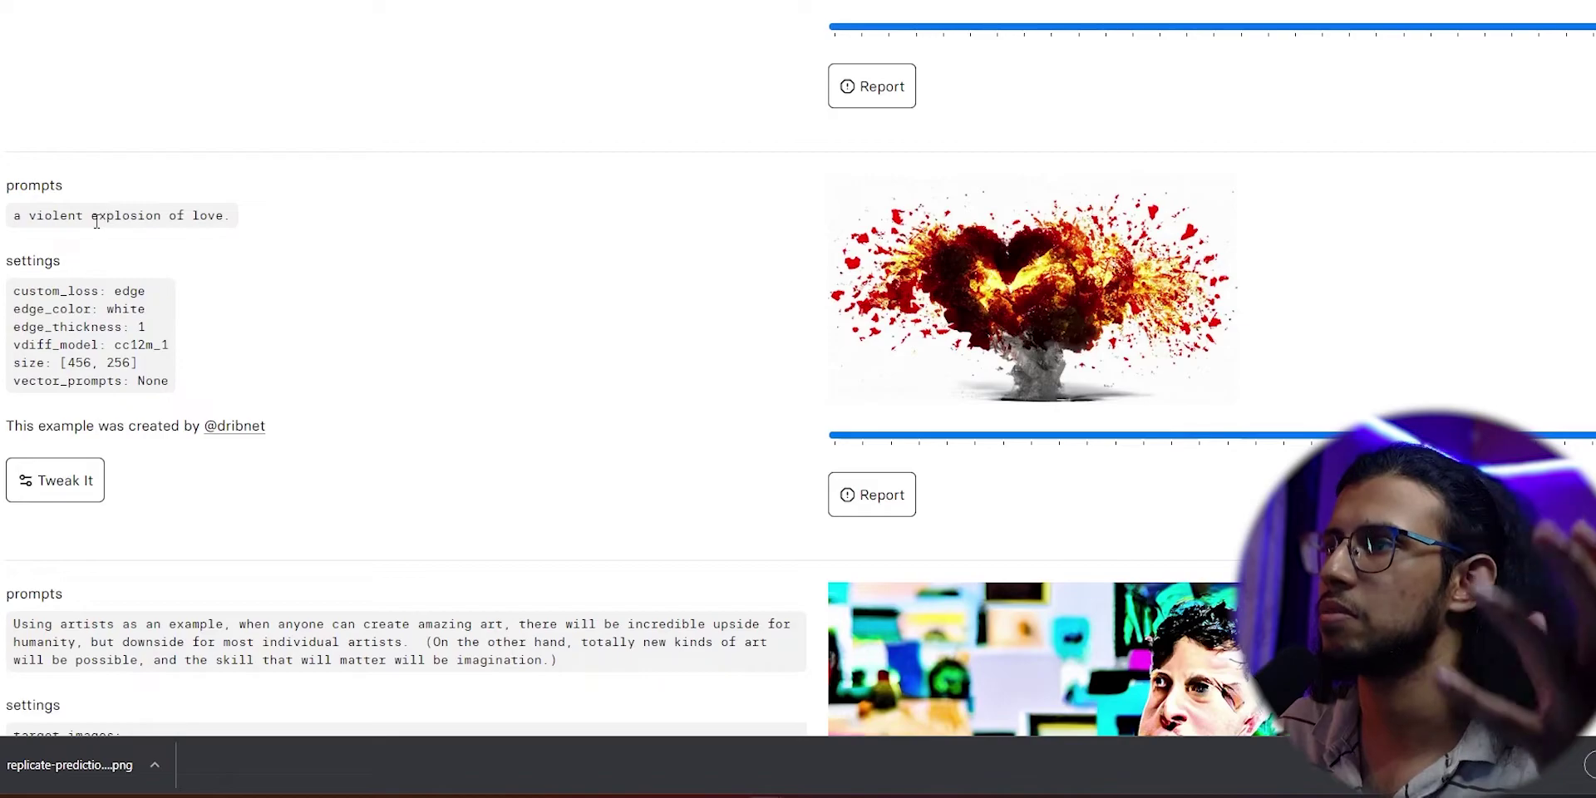
pyautogui.moveTo(96, 217); pyautogui.dragTo(211, 234)
pyautogui.keyDown('ctrl'); pyautogui.scroll(5, 805, 344); pyautogui.keyUp('ctrl')
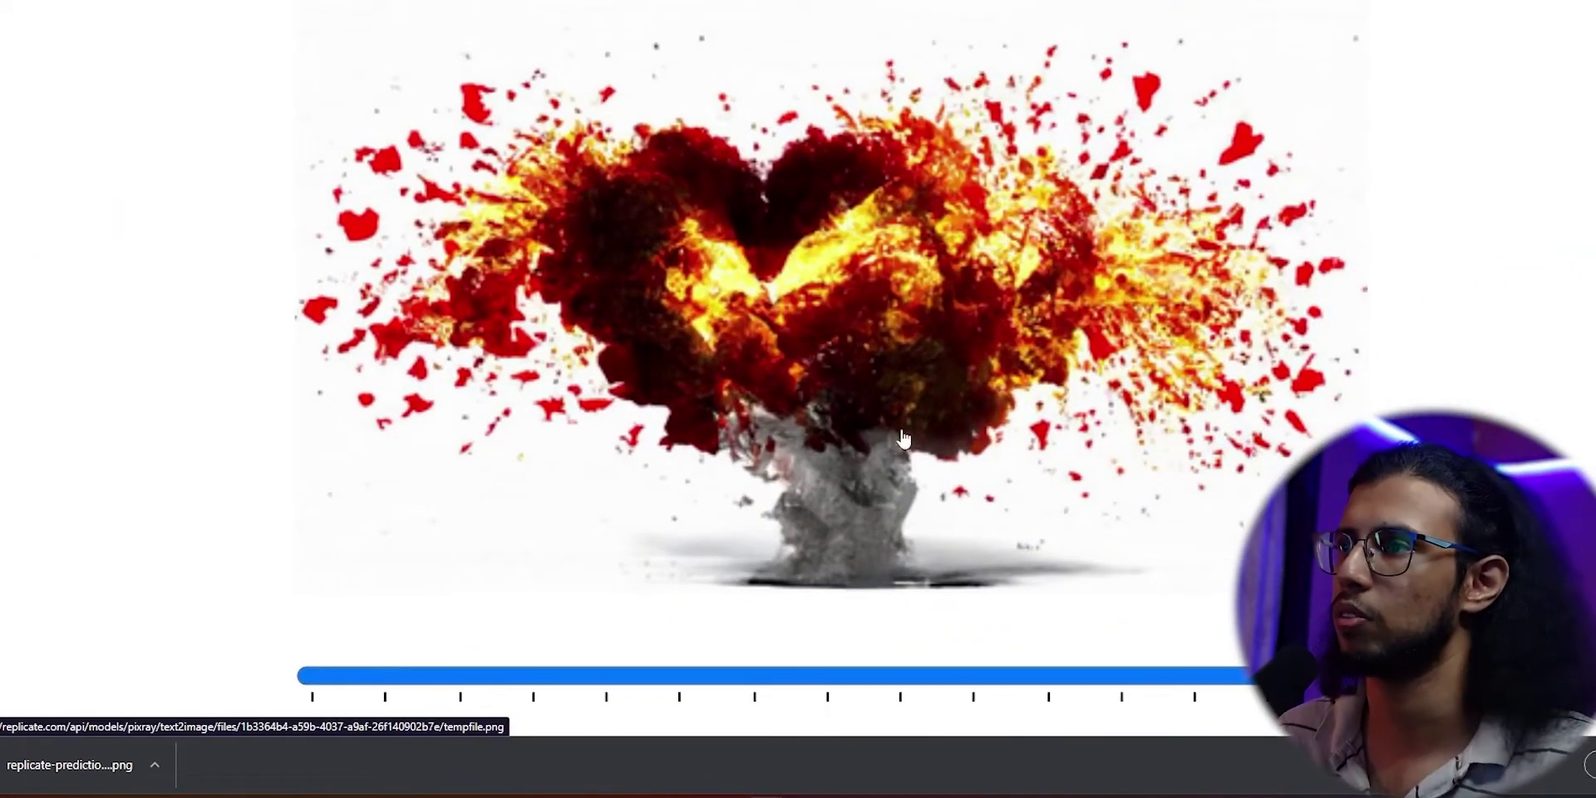
pyautogui.keyDown('ctrl'); pyautogui.scroll(-5, 804, 377); pyautogui.keyUp('ctrl')
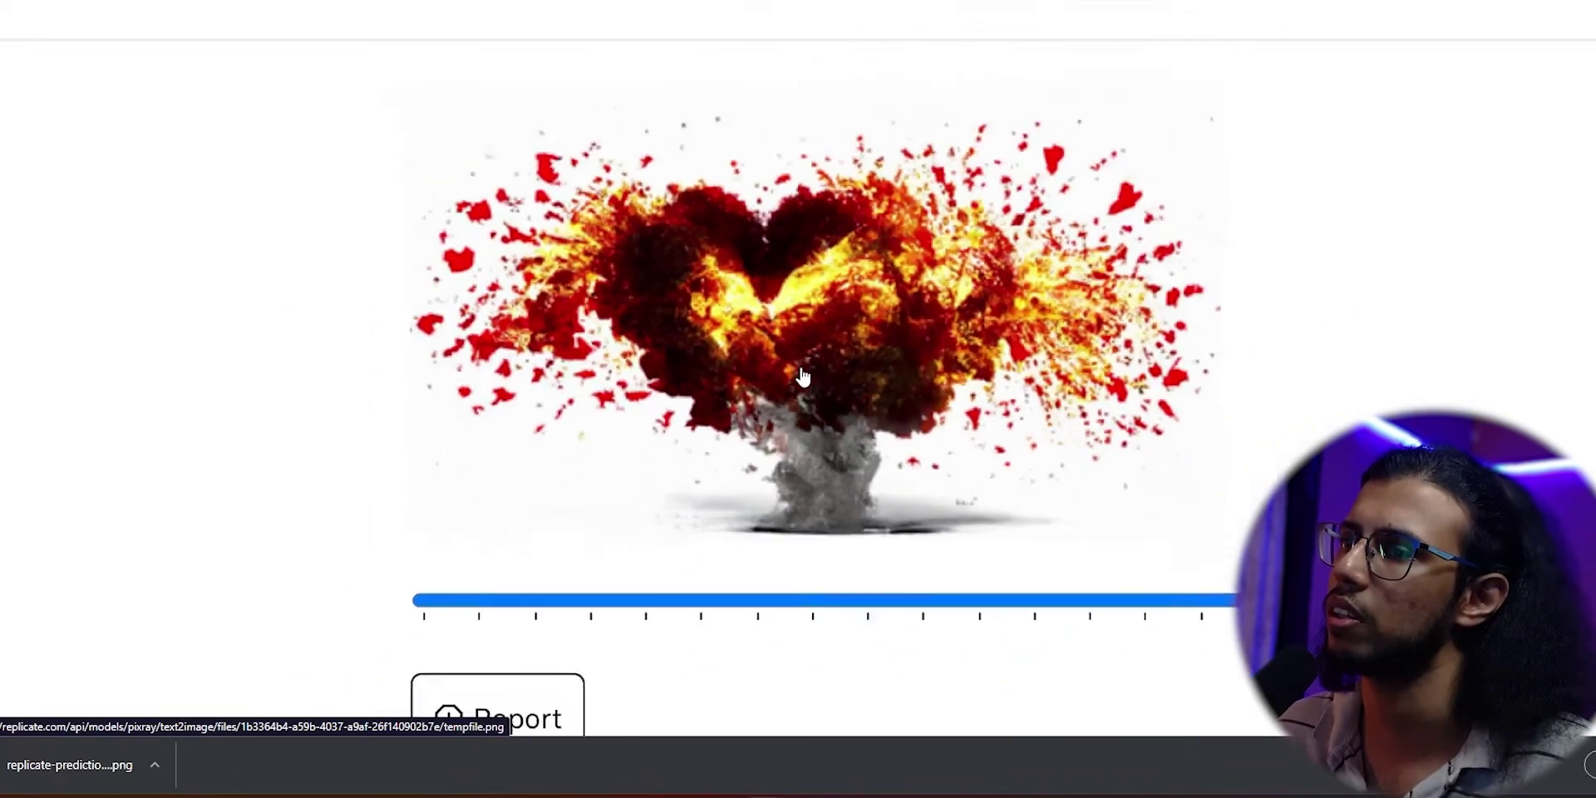
pyautogui.scroll(-3, 804, 377)
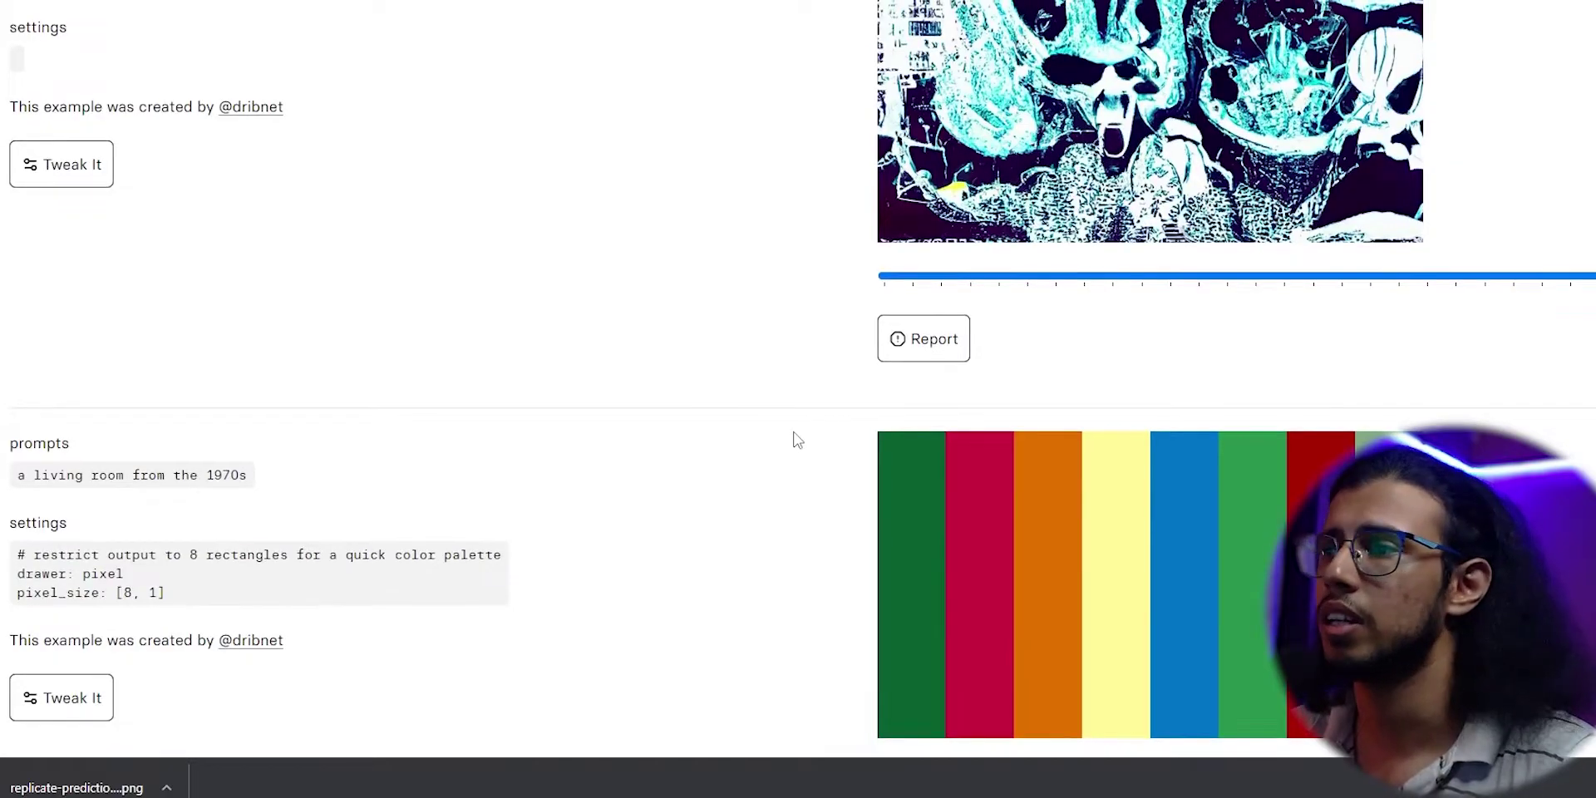
pyautogui.scroll(1, 797, 441)
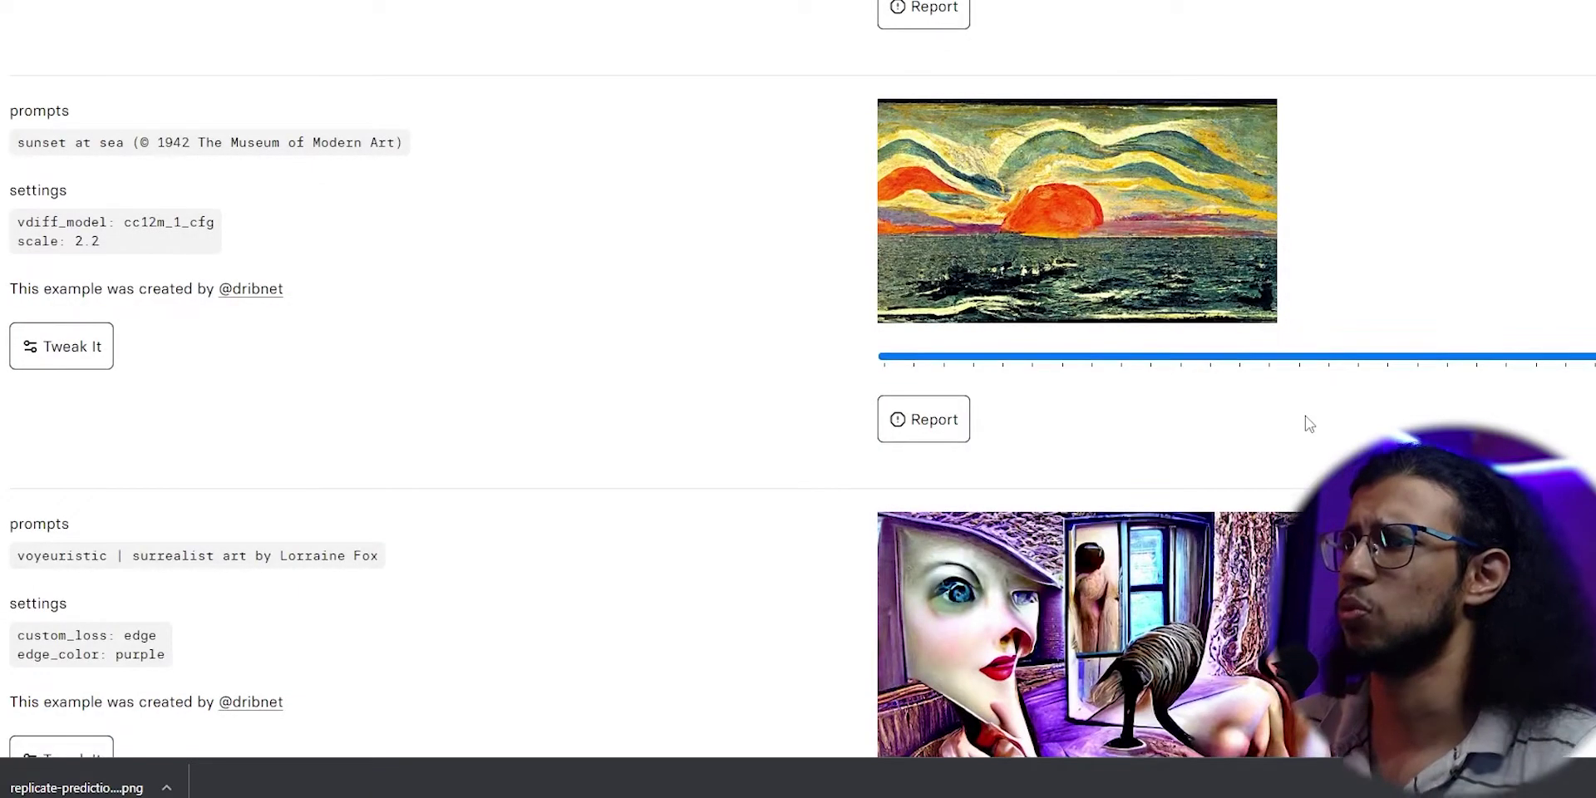
pyautogui.scroll(-3, 1309, 424)
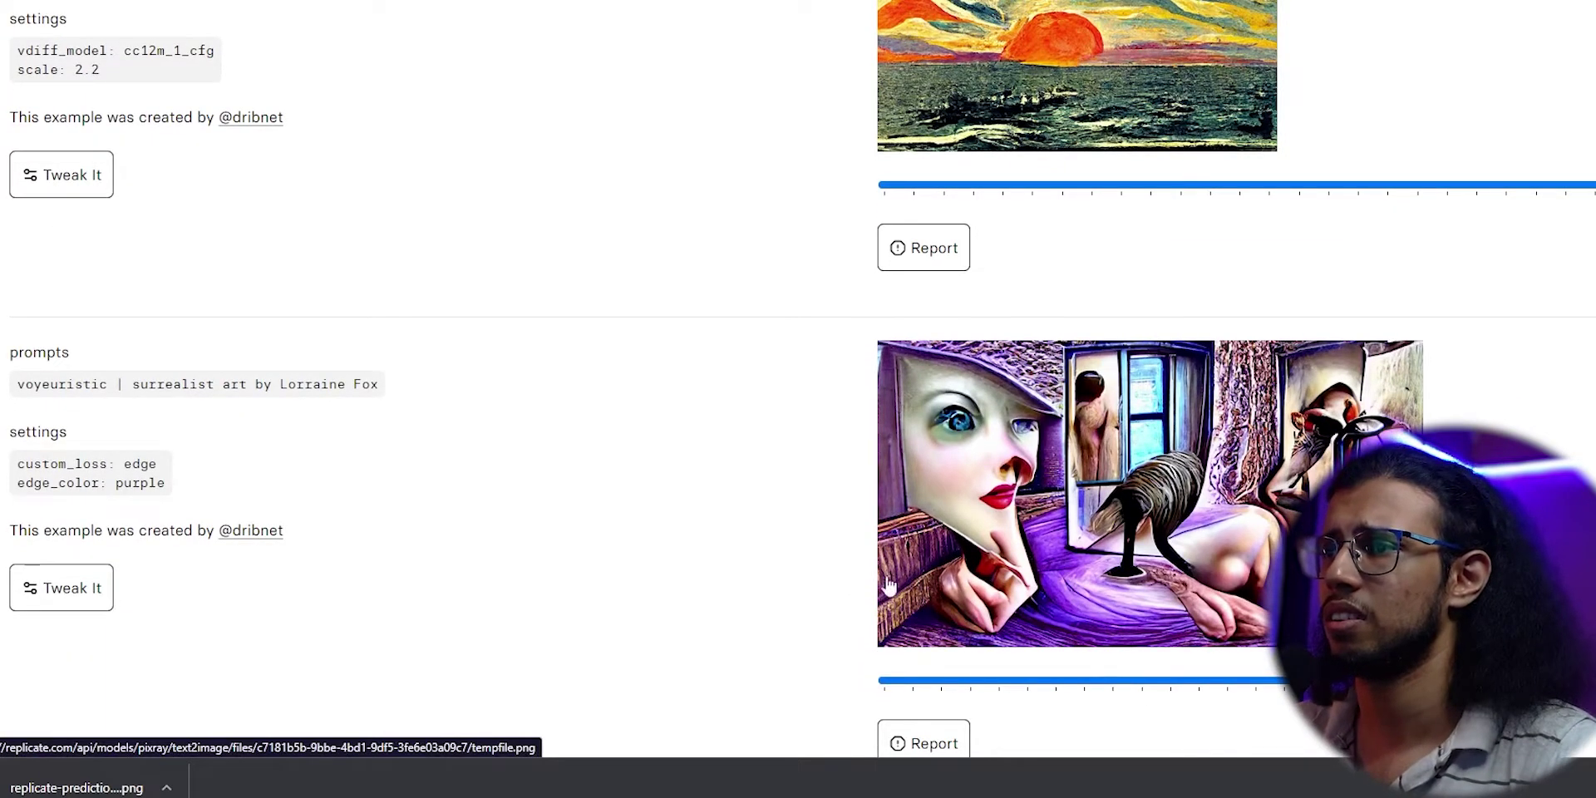